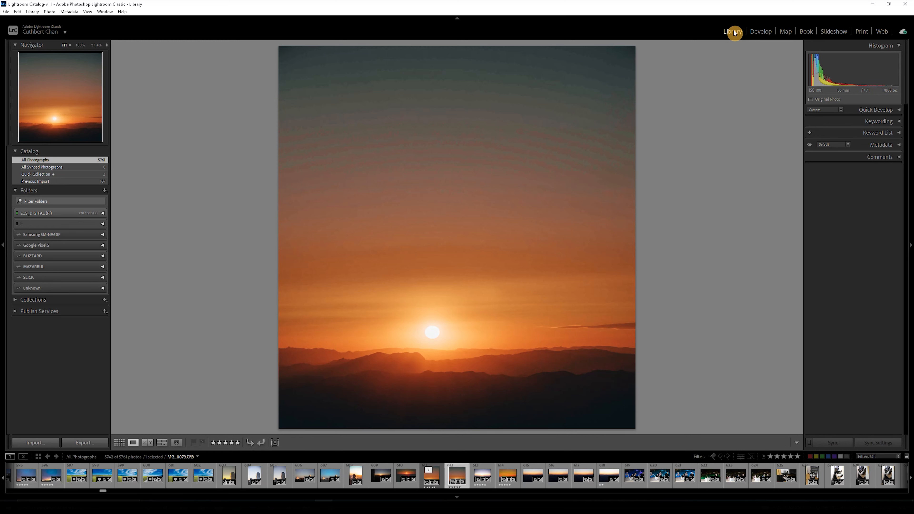
Open the photo import and set the destination to the folder 02 Photo > 2022 > 03-Mar > 28 on Extreme SSD (G:)
left_click(47, 442)
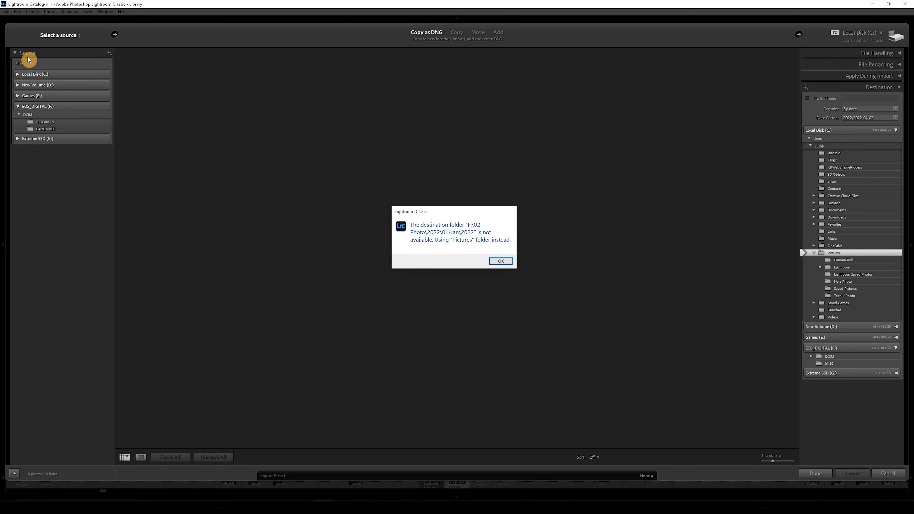
left_click(501, 262)
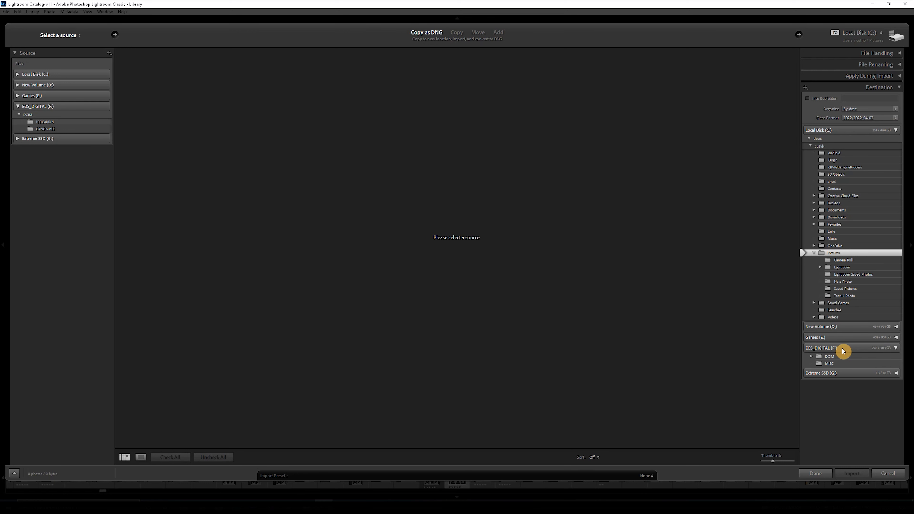
left_click(895, 374)
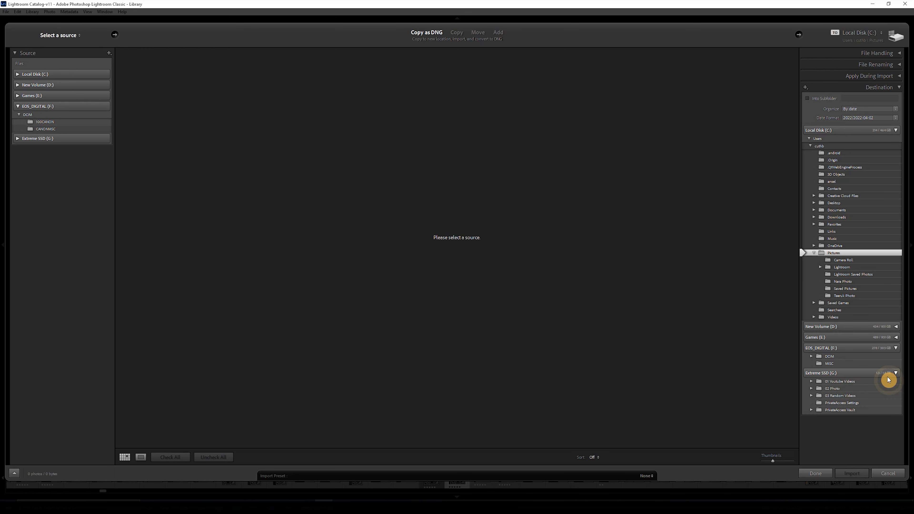
left_click(811, 388)
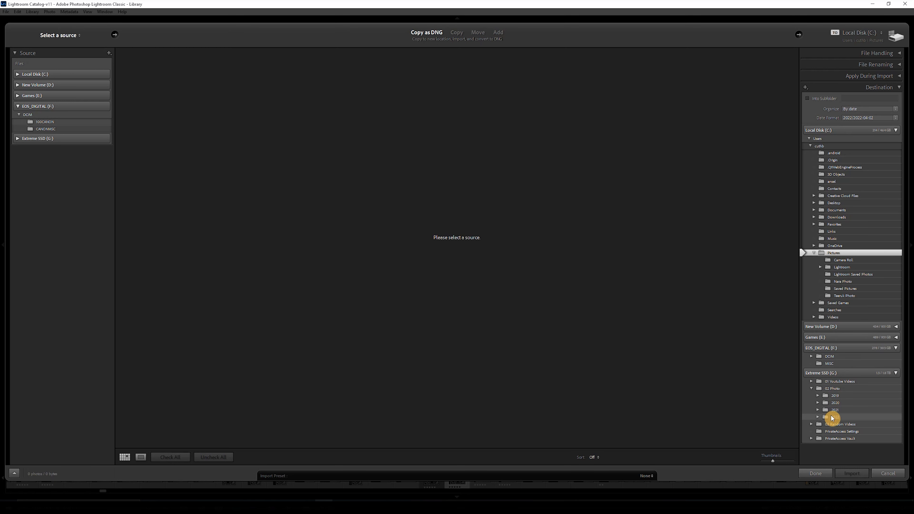
left_click(818, 417)
left_click(825, 432)
left_click(842, 438)
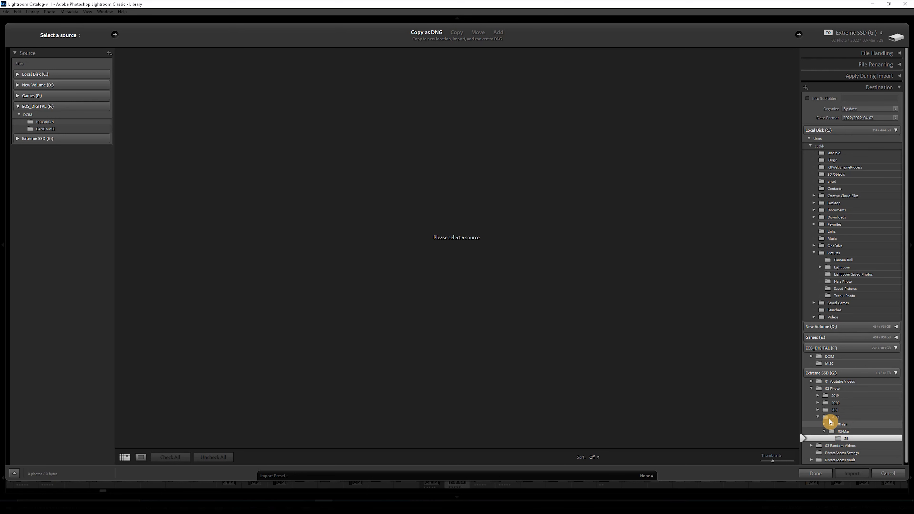
Choose the 100CANON folder on EOS_DIGITAL (F:) as source, look over its photos and import them all as DNG copies
left_click(40, 124)
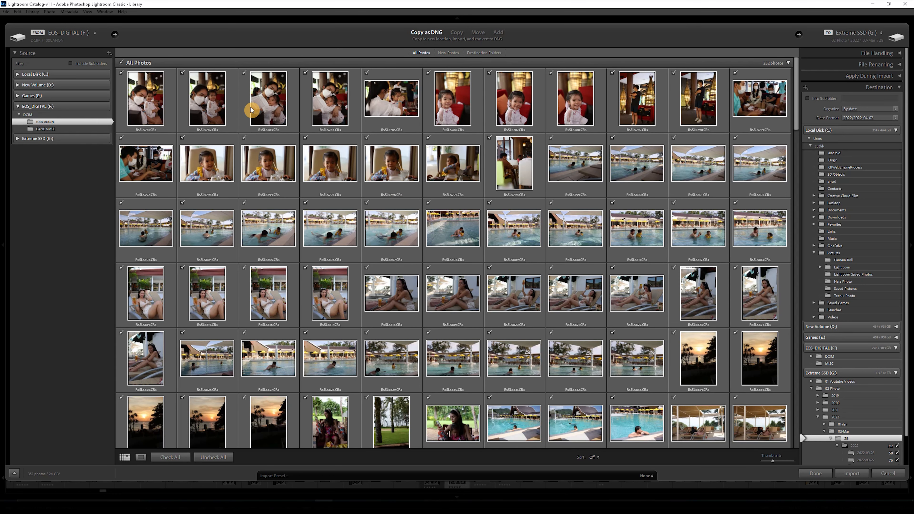
scroll(352, 147, "down", 3)
scroll(437, 170, "down", 15)
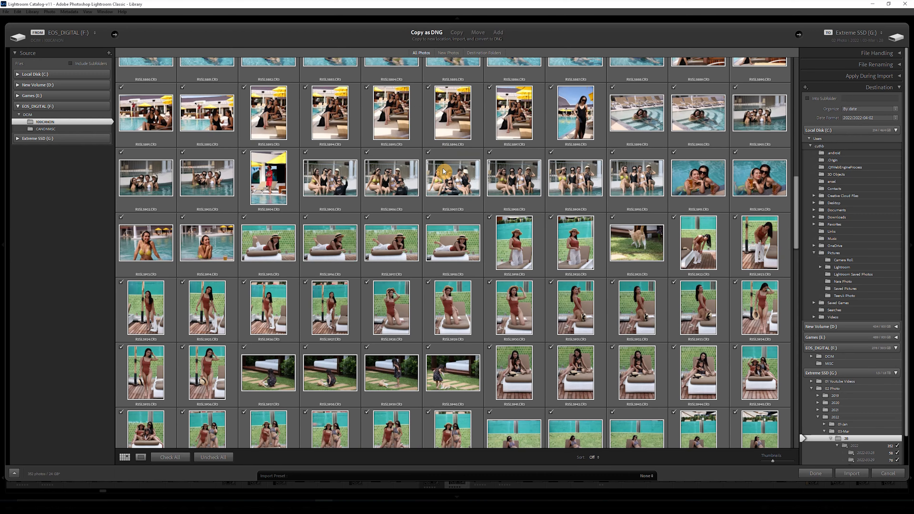
scroll(442, 169, "down", 18)
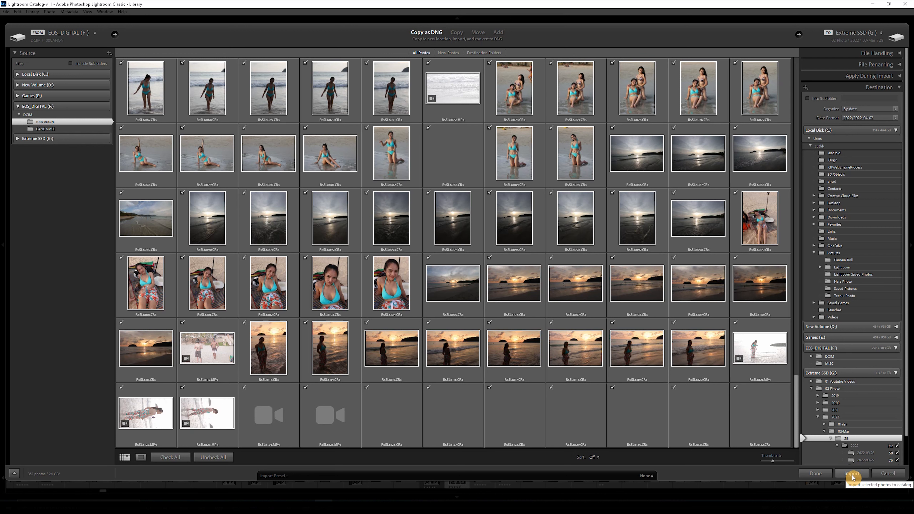
left_click(837, 446)
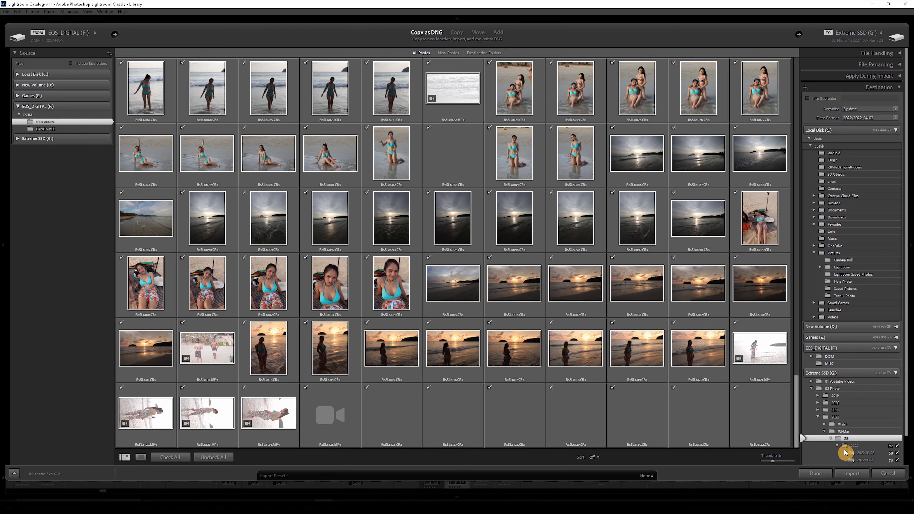
left_click(856, 473)
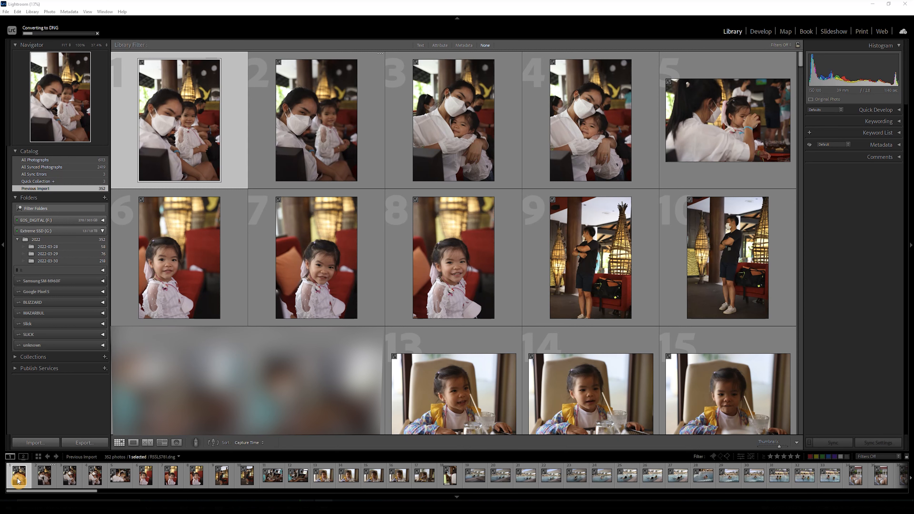
Enlarge the first imported photo in Loupe view and advance to the third one
double_click(17, 480)
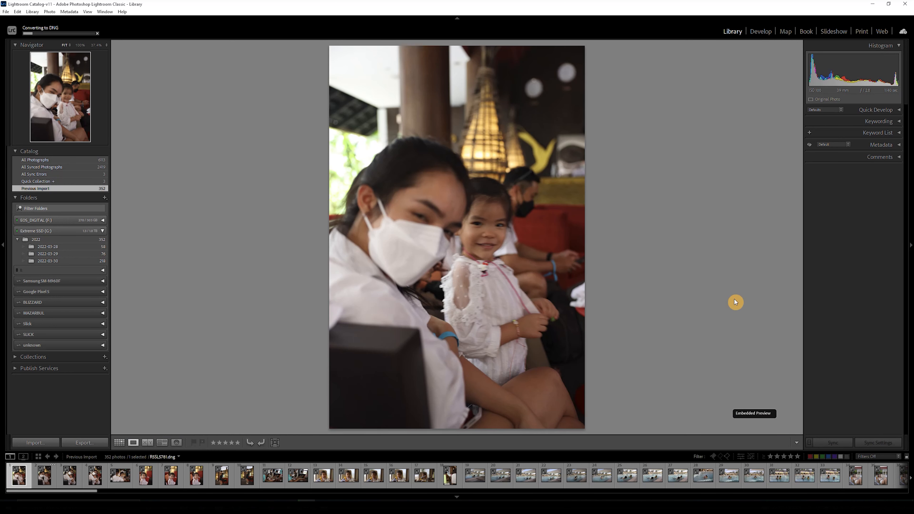
key("Right")
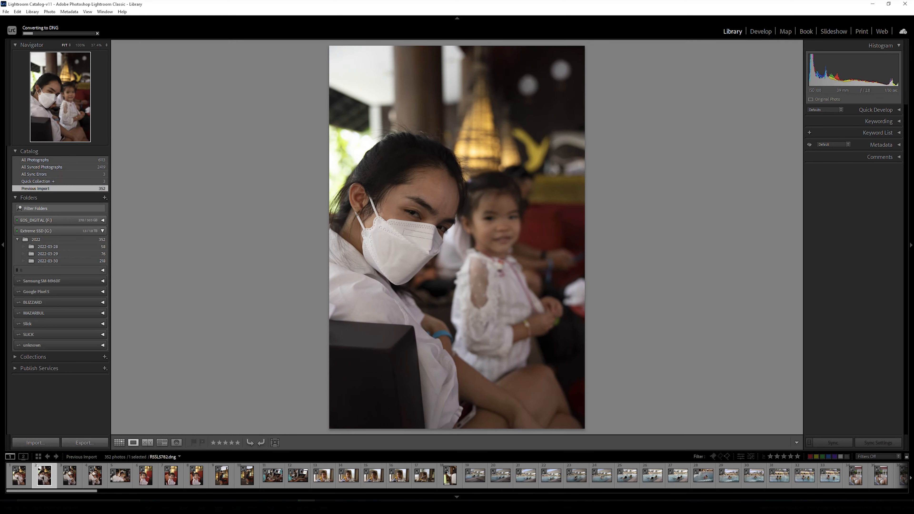
key("Right")
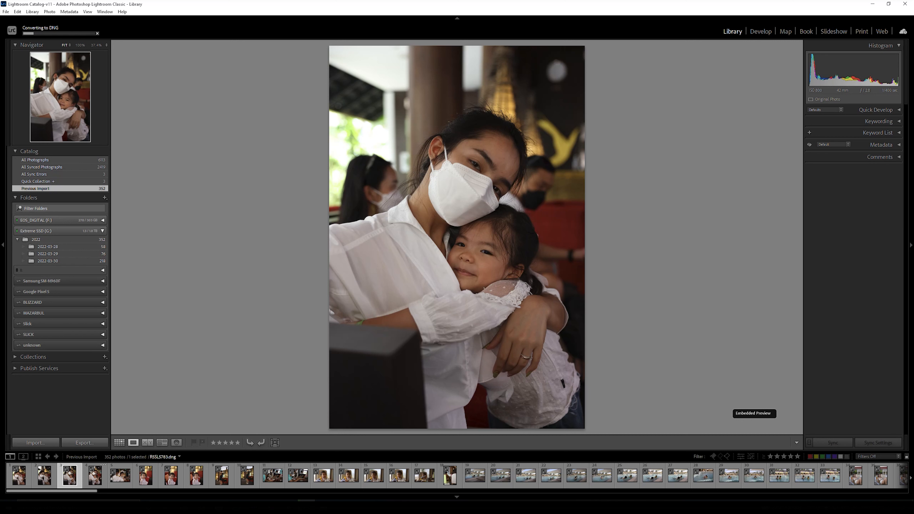
Try out star ratings on the third photo and set its rating back to 0
key("1")
key("2")
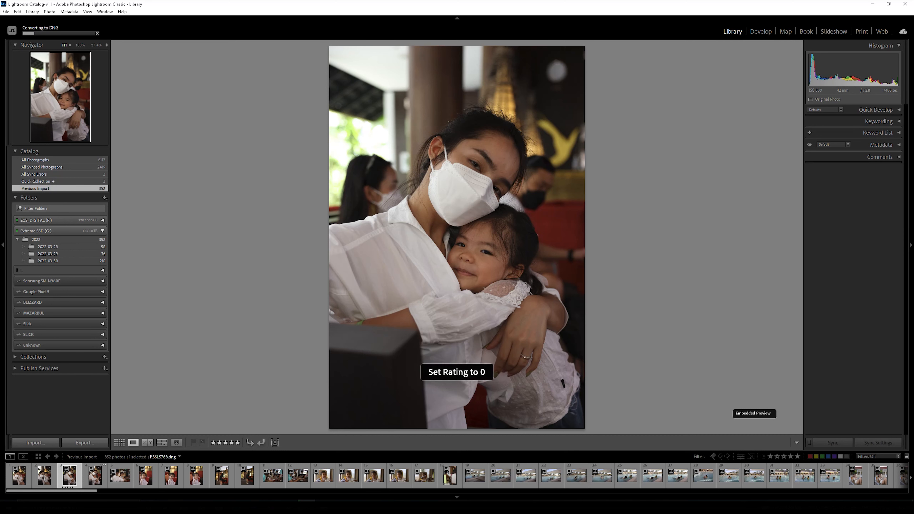
Look through the following imported photos one after another, from the restaurant portraits to the pool shots
key("Right")
key("Right")
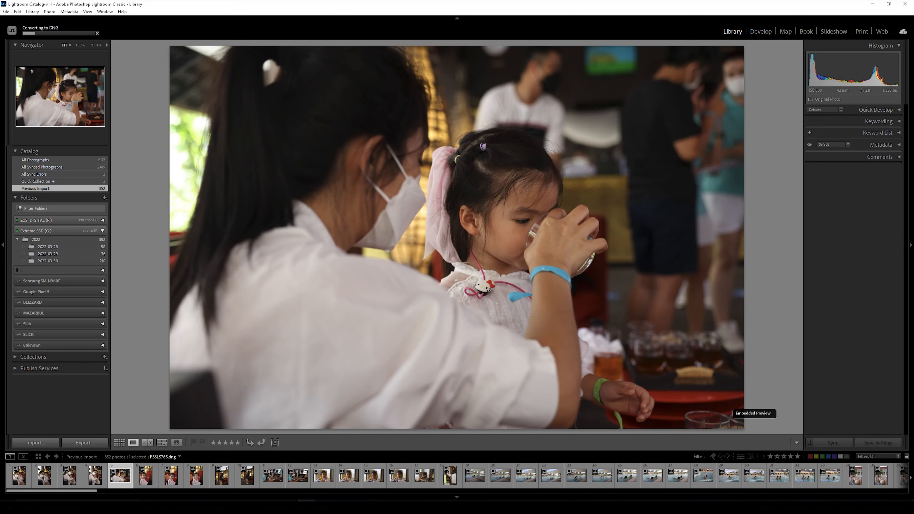
key("Right")
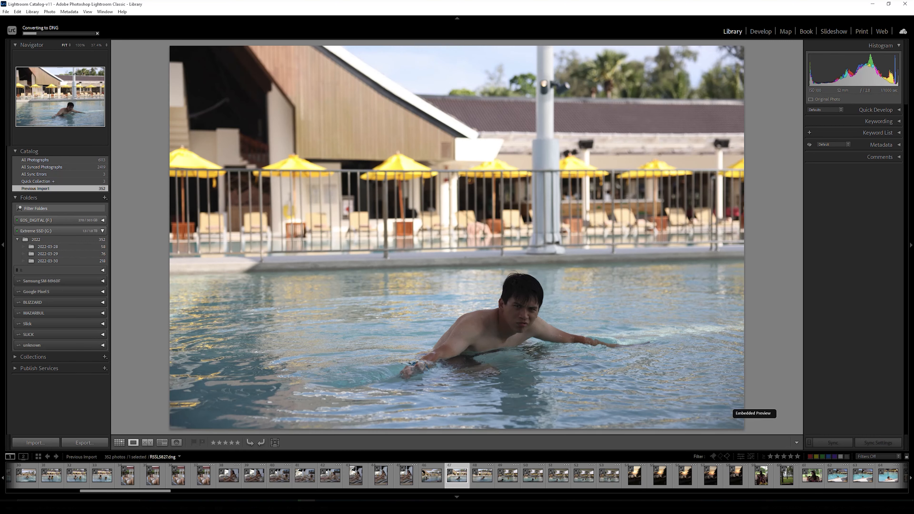
key("Right")
key("Right")
key("Right")
key("Right")
key("Right")
key("Right")
key("Right")
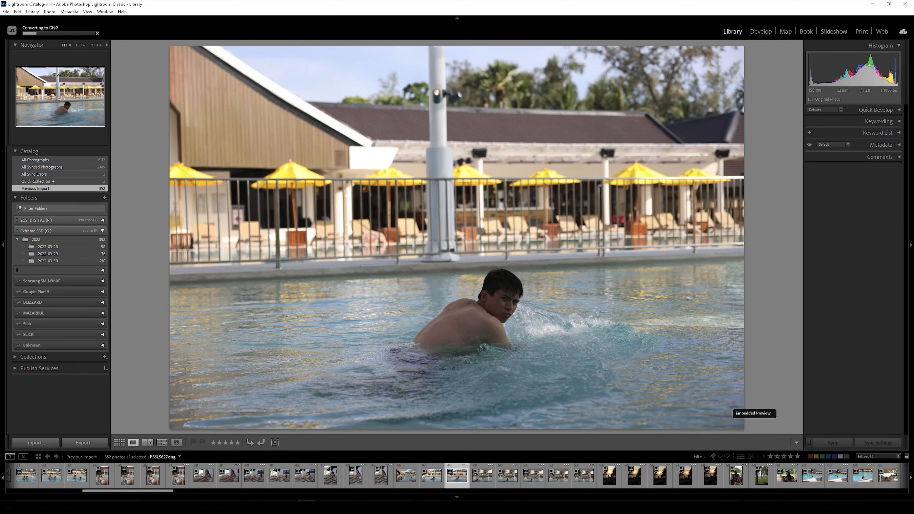
key("Right")
key("Right")
key("Right")
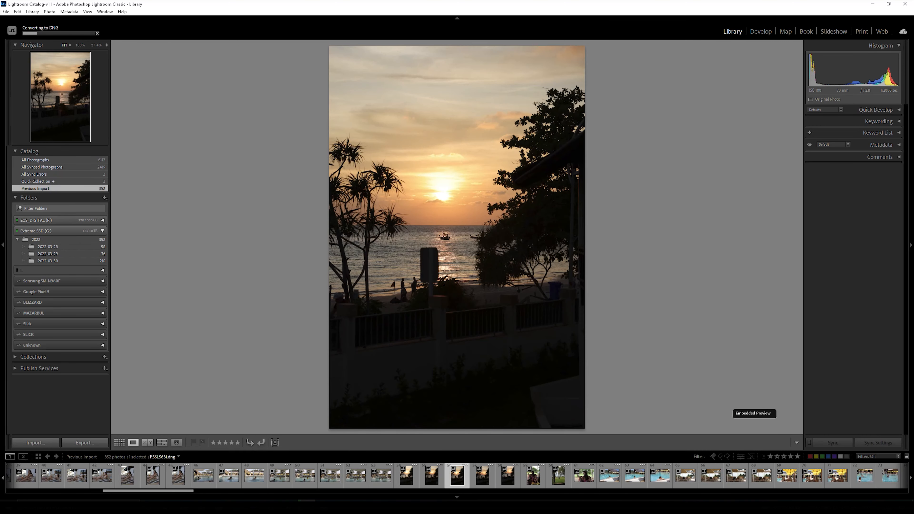
key("Left")
key("Left")
key("Left")
key("Right")
key("Right")
key("Right")
key("Right")
key("Right")
key("Right")
key("Right")
key("Right")
key("Right")
key("Right")
key("Right")
key("Right")
key("Right")
key("Right")
key("Right")
key("Right")
key("Right")
key("Right")
key("Right")
key("Right")
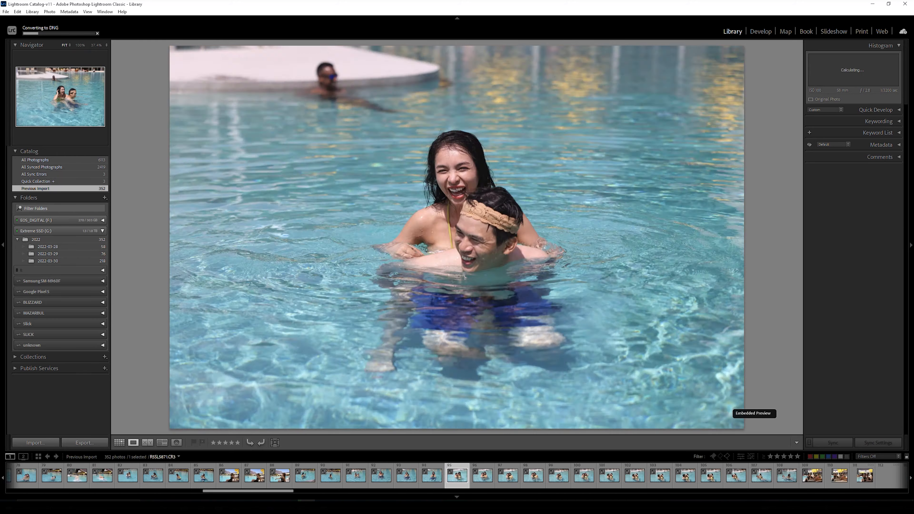
key("Right")
key("Right")
key("Right")
Jump to the sunset beach photos near the end of the import and rate two neighbouring ones four stars
scroll(546, 483, "down", 15)
left_click(739, 474)
key("Right")
key("Right")
key("Right")
key("Right")
key("4")
key("Right")
key("4")
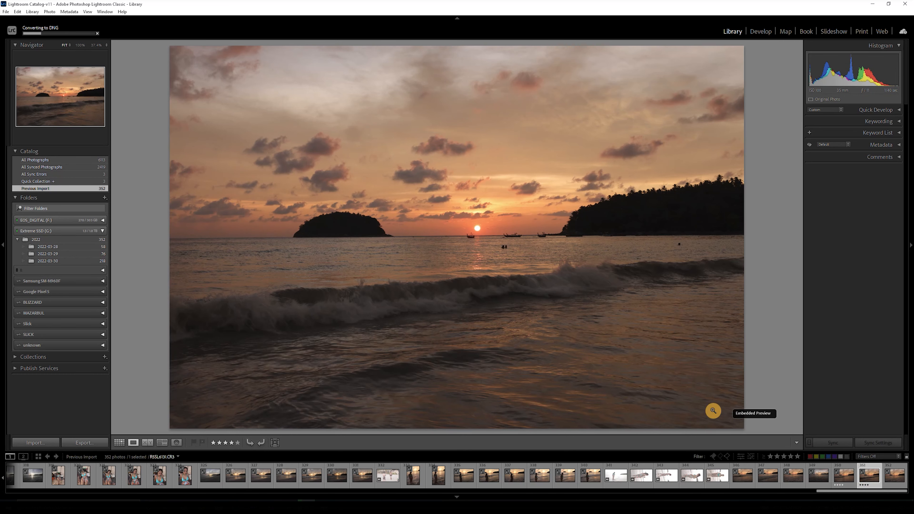
Switch the second four-star sunset photo to Develop and straighten its horizon with the Level Upright correction
left_click(760, 32)
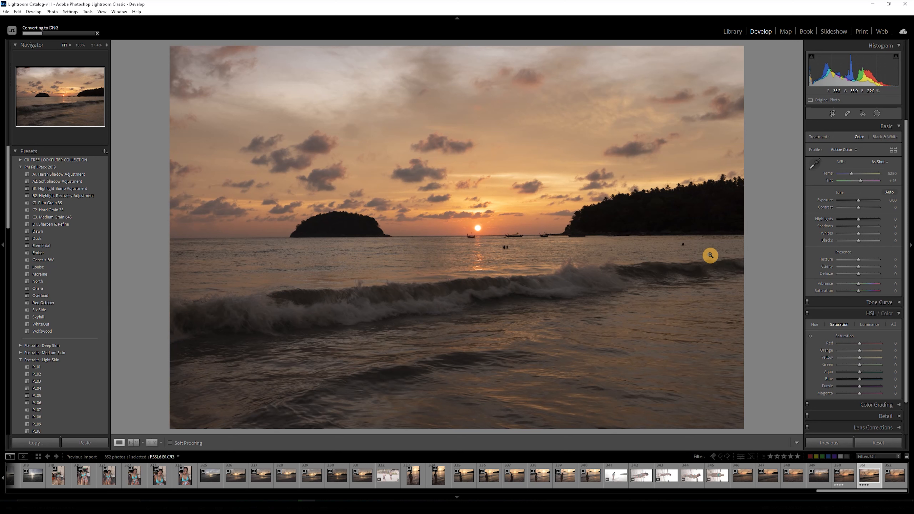
scroll(871, 235, "down", 1)
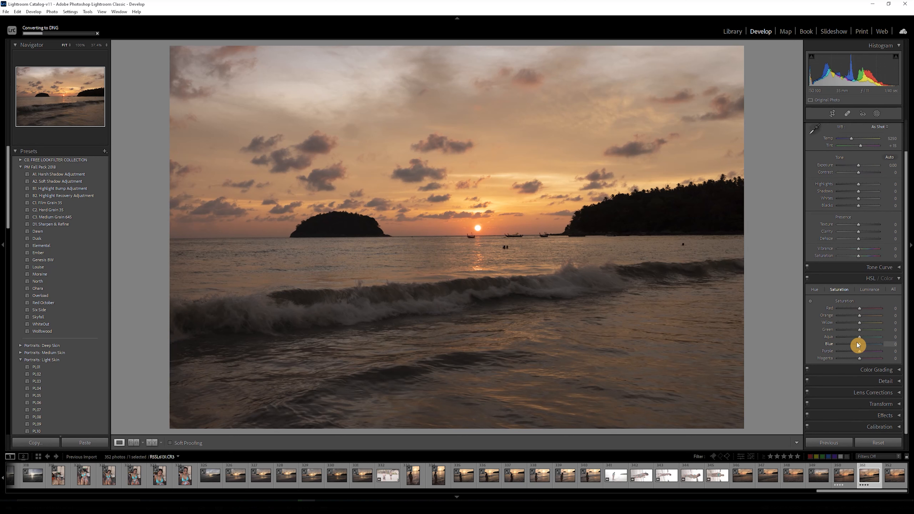
left_click(897, 402)
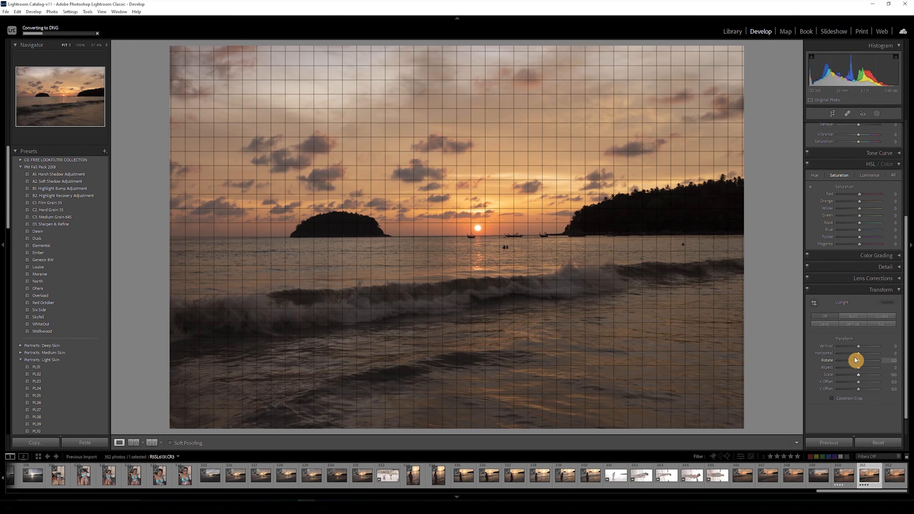
left_click(830, 327)
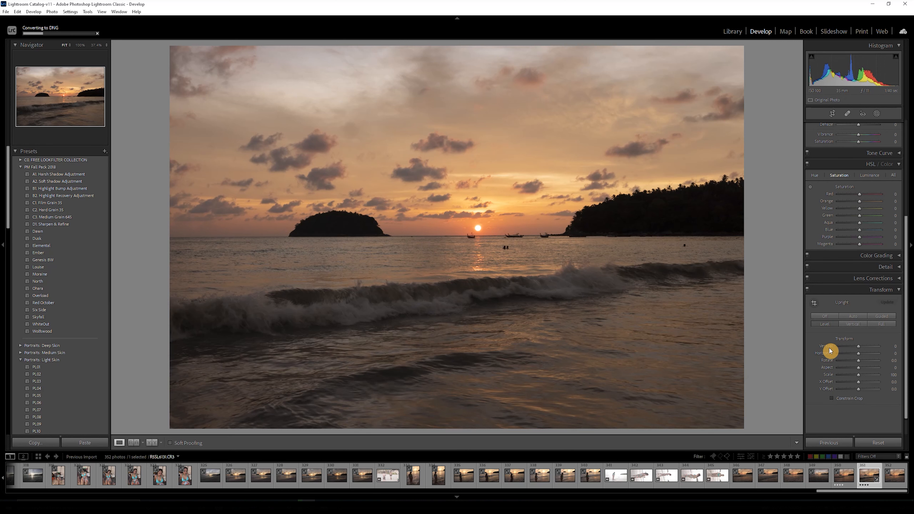
scroll(854, 363, "up", 3)
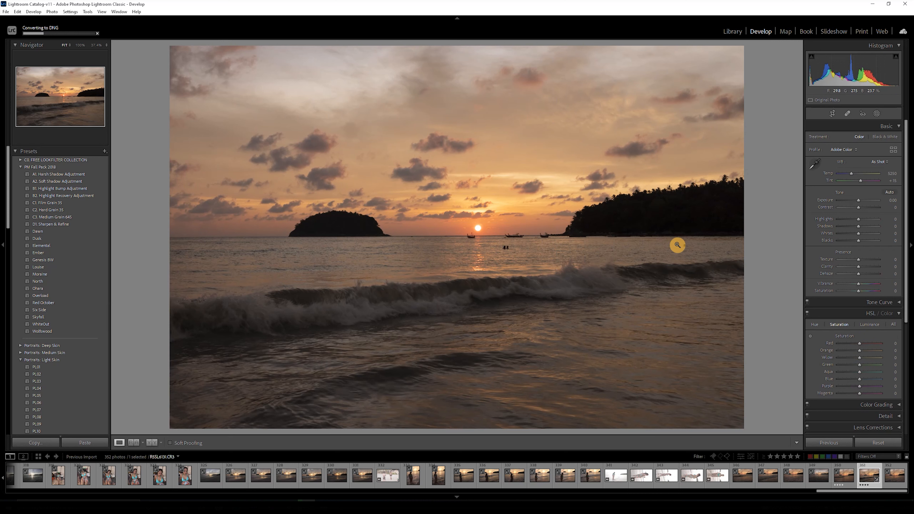
Heal away the two swimmers below the setting sun with Spot Removal
left_click(848, 114)
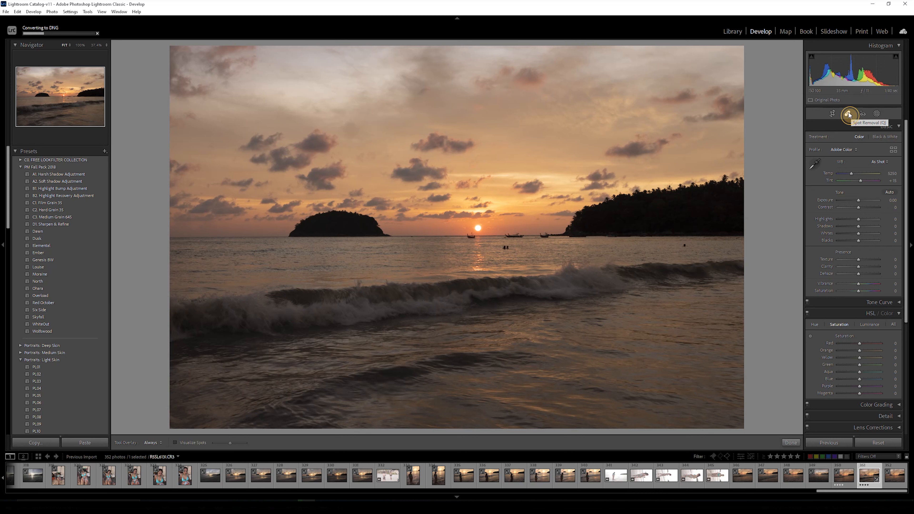
left_click(504, 248)
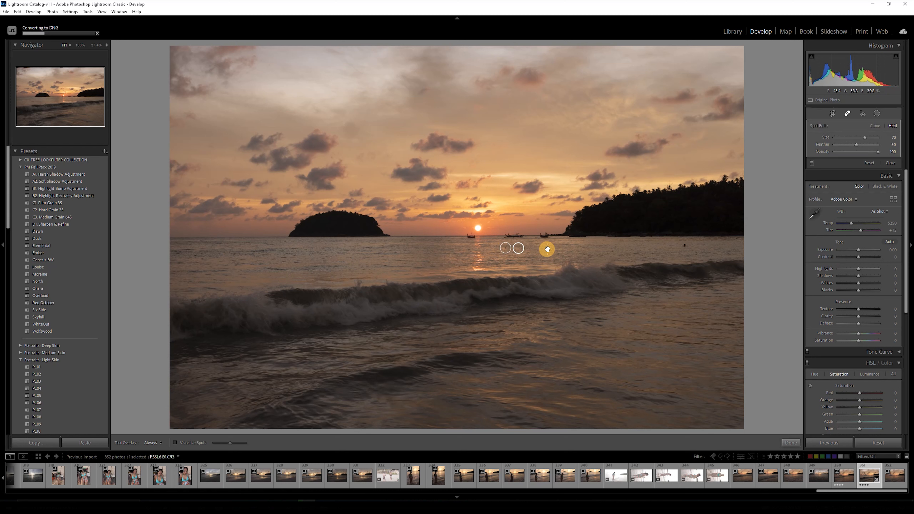
key("q")
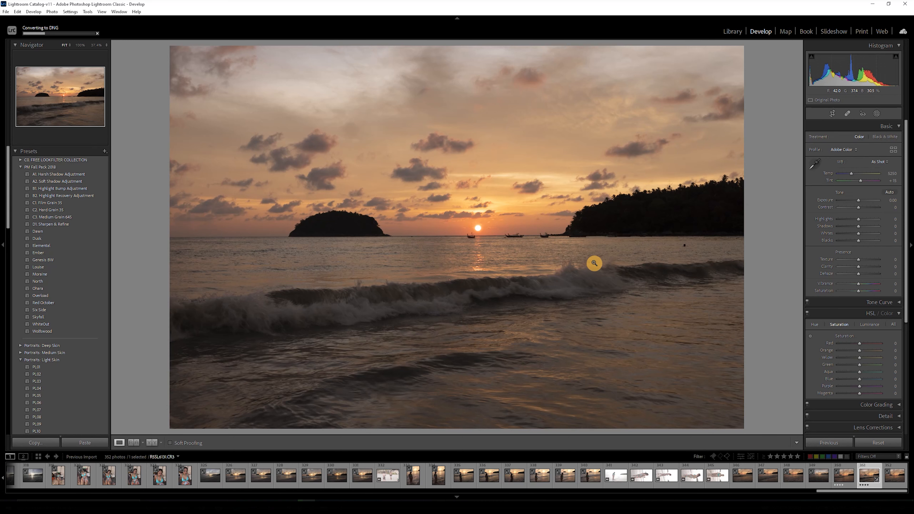
Heal away the remaining figure in the water below the wooded headland and check the spot zoomed in
key("q")
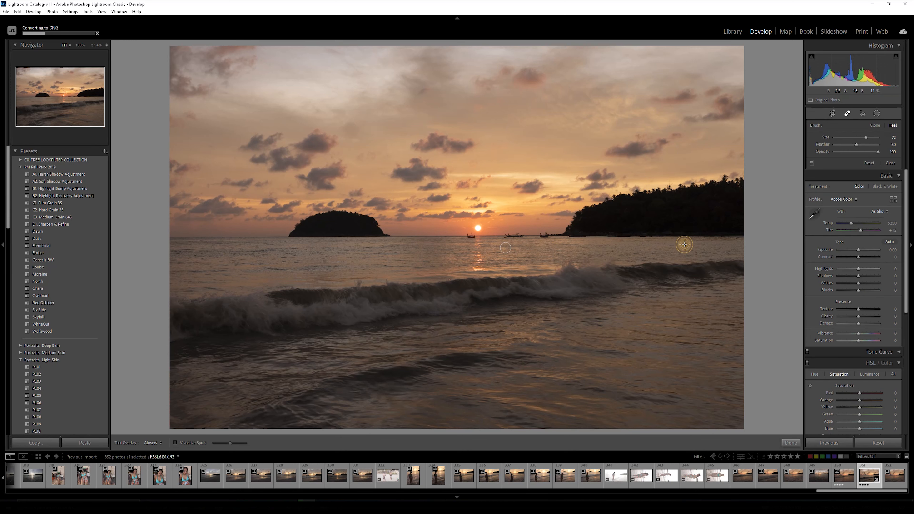
key("q")
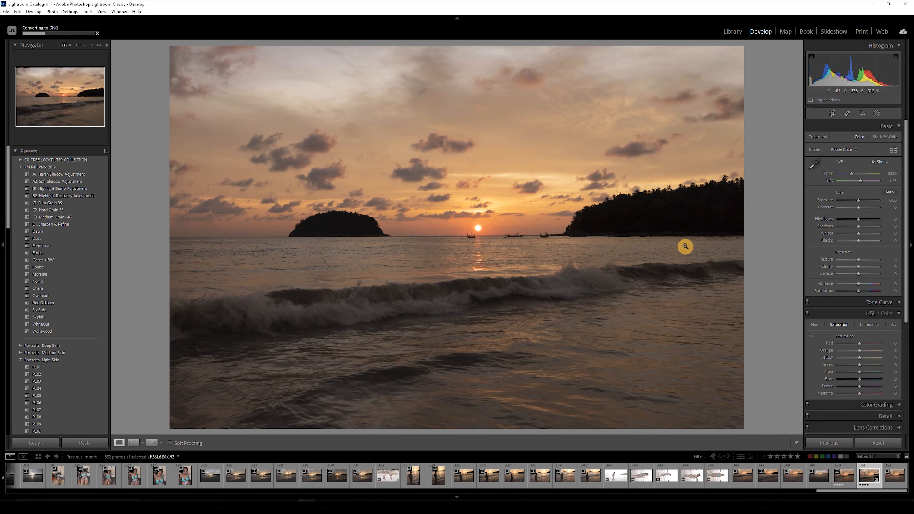
left_click(684, 247)
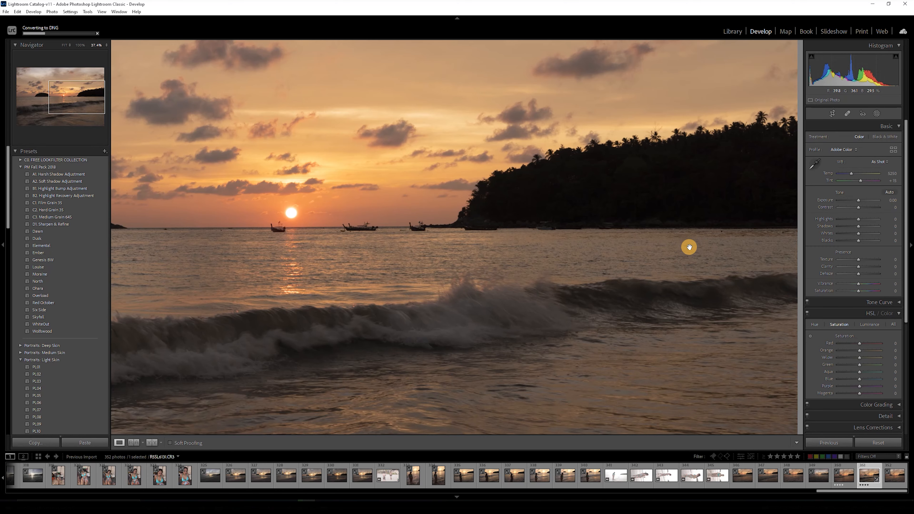
left_click(689, 247)
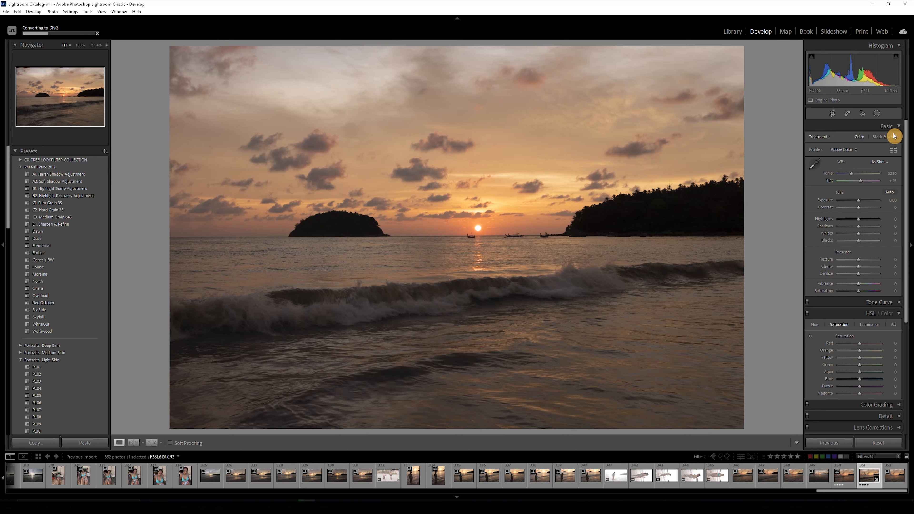
Collapse the HSL and Transform adjustments, keep only Basic expanded, and switch the photo's treatment to Black & White
left_click(899, 126)
left_click(900, 148)
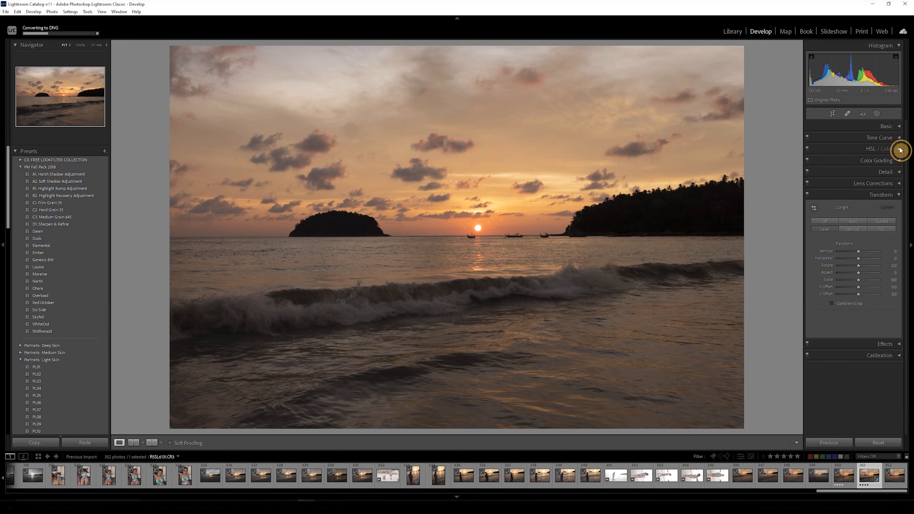
left_click(899, 195)
left_click(898, 127)
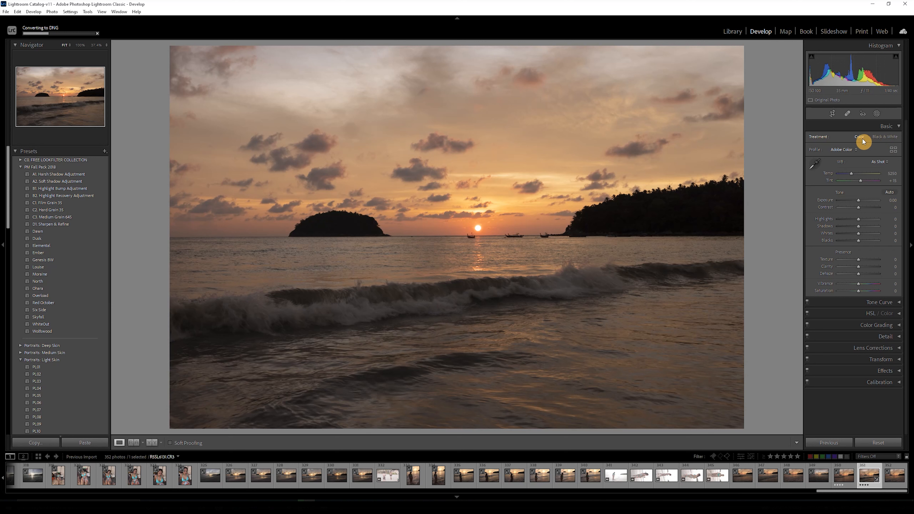
left_click(874, 139)
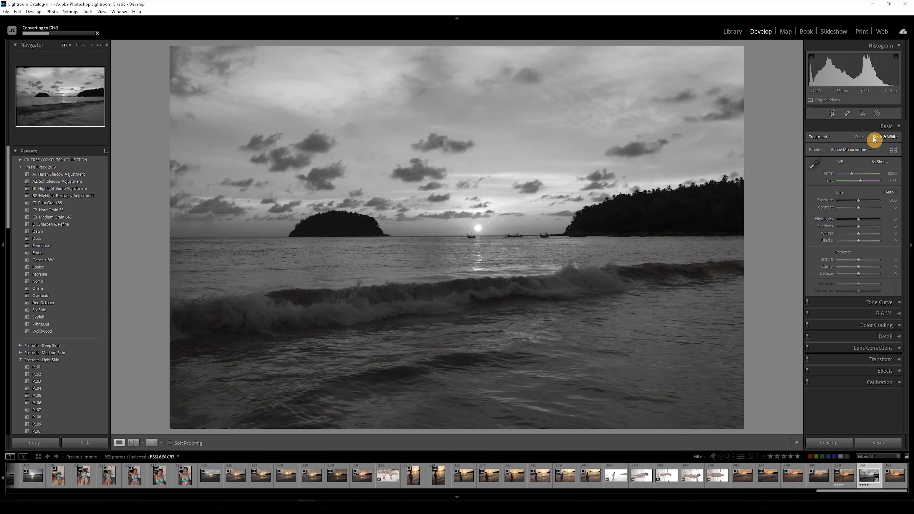
Switch the photo's treatment back to Color
left_click(862, 138)
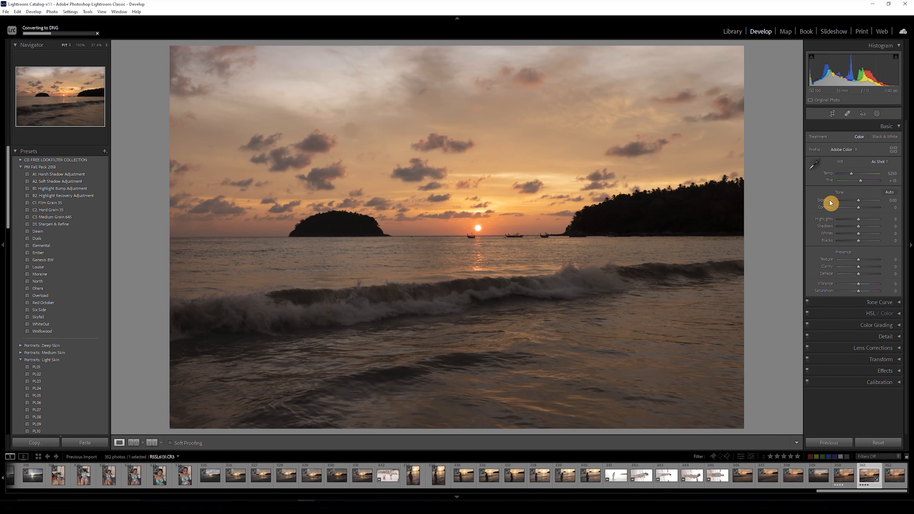
mouse_move(859, 203)
left_mouse_down()
mouse_move(849, 204)
mouse_move(883, 202)
mouse_move(861, 203)
left_mouse_up()
double_click(860, 203)
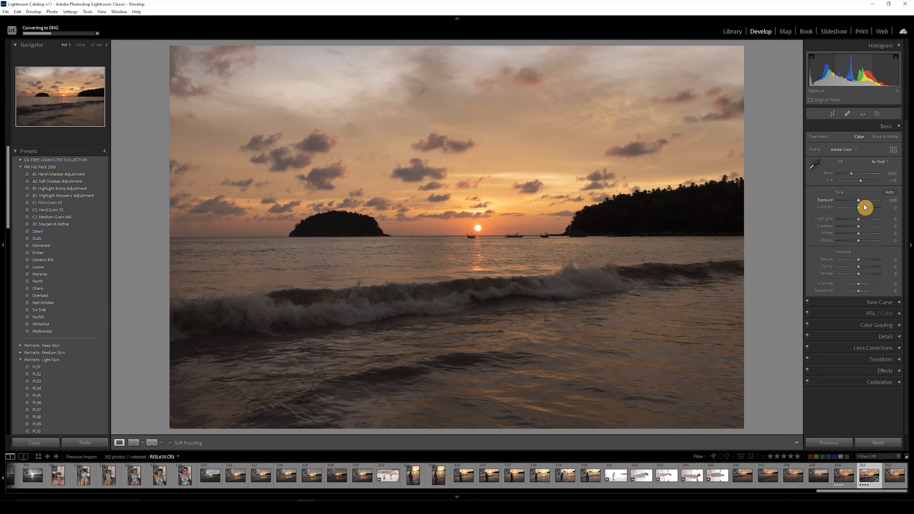
mouse_move(859, 208)
left_mouse_down()
mouse_move(887, 210)
mouse_move(825, 214)
mouse_move(856, 210)
left_mouse_up()
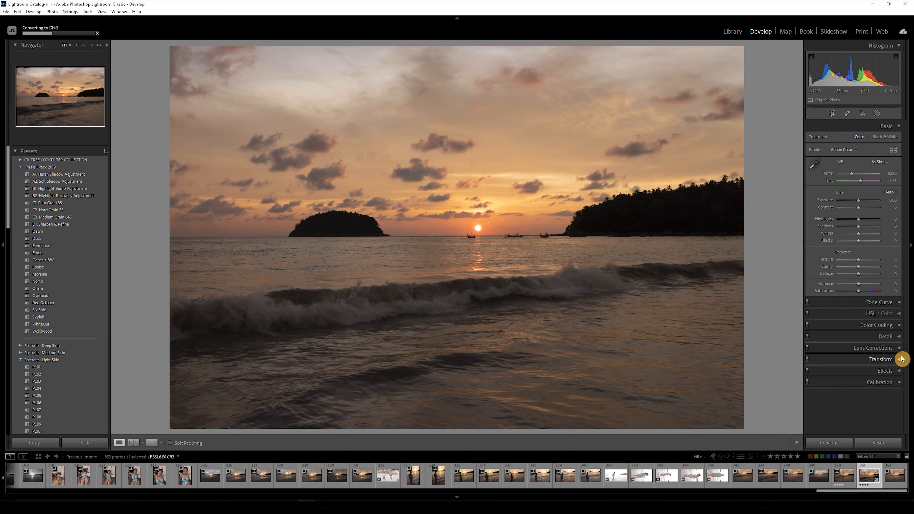
Crop the photo tighter around the setting sun, the small island and the wave, keeping the original aspect ratio
left_click(831, 115)
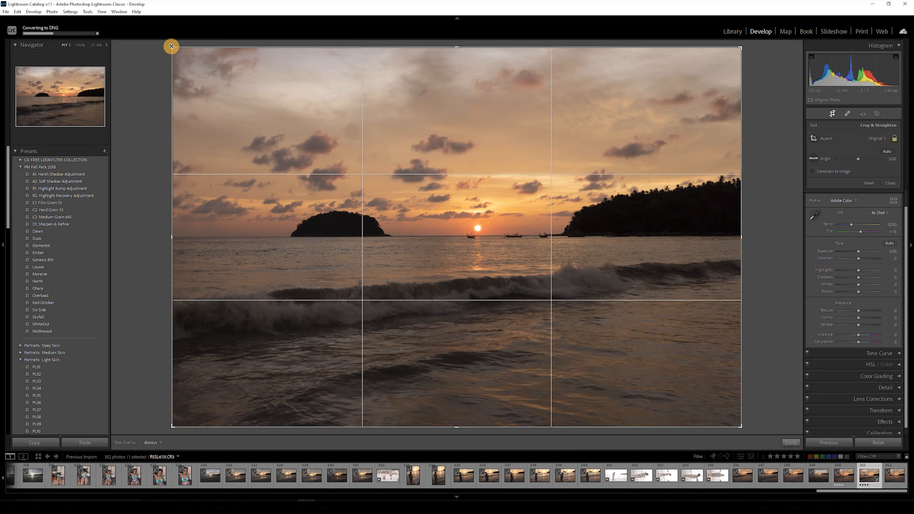
left_click_drag(171, 46, 231, 77)
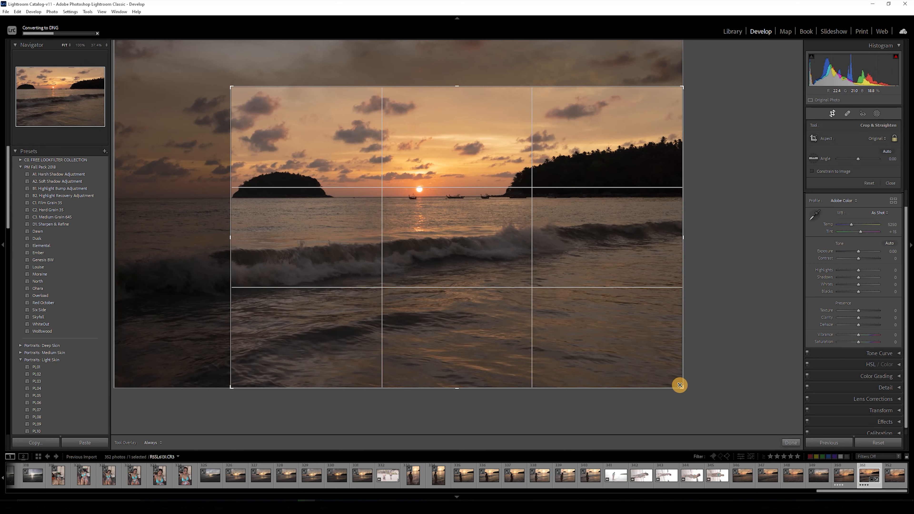
left_click_drag(682, 387, 640, 342)
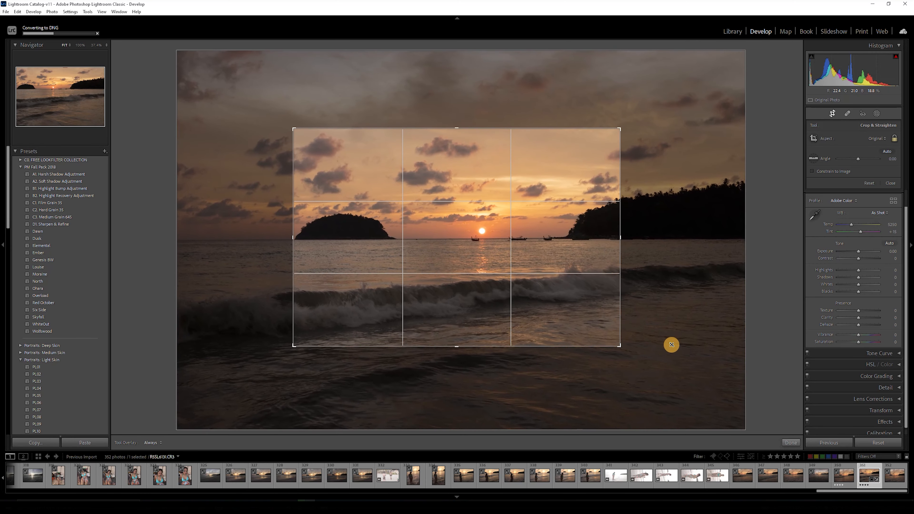
left_click_drag(675, 346, 705, 355)
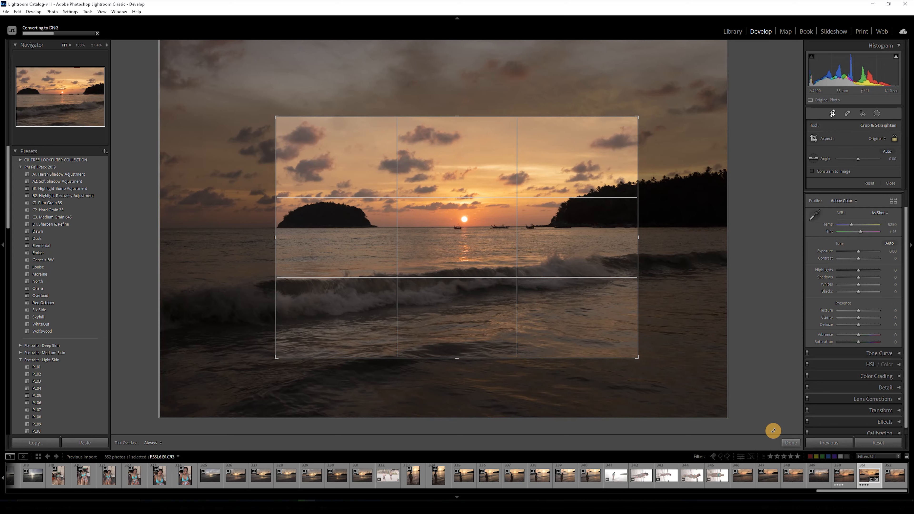
left_click(791, 442)
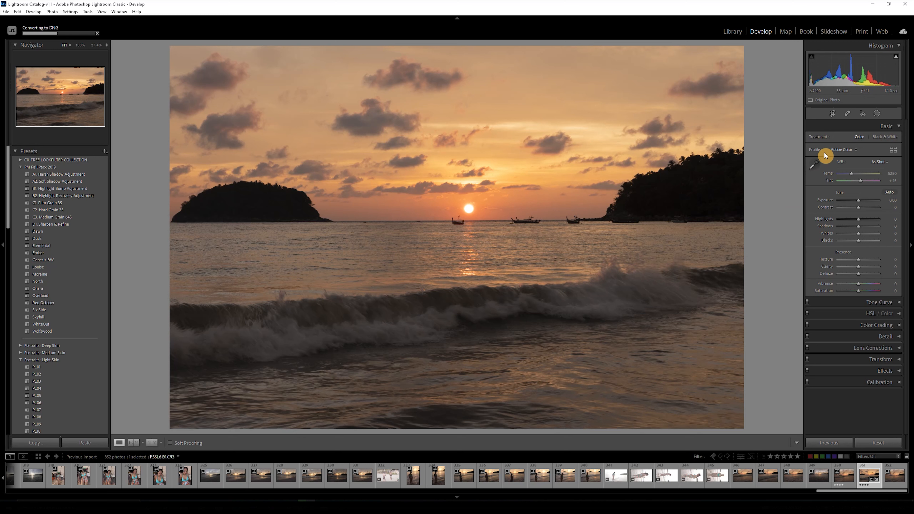
Create a Select Sky mask and invert it so that it covers the sea and land
left_click(878, 115)
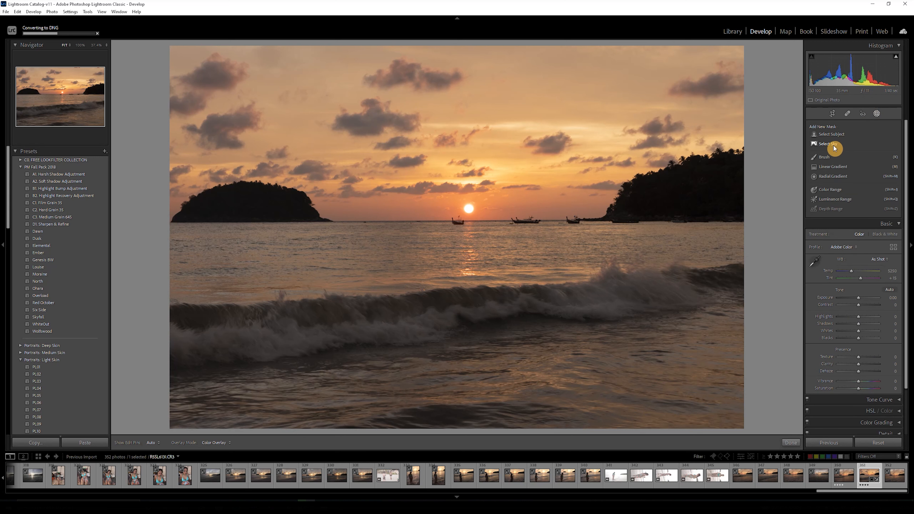
left_click(828, 144)
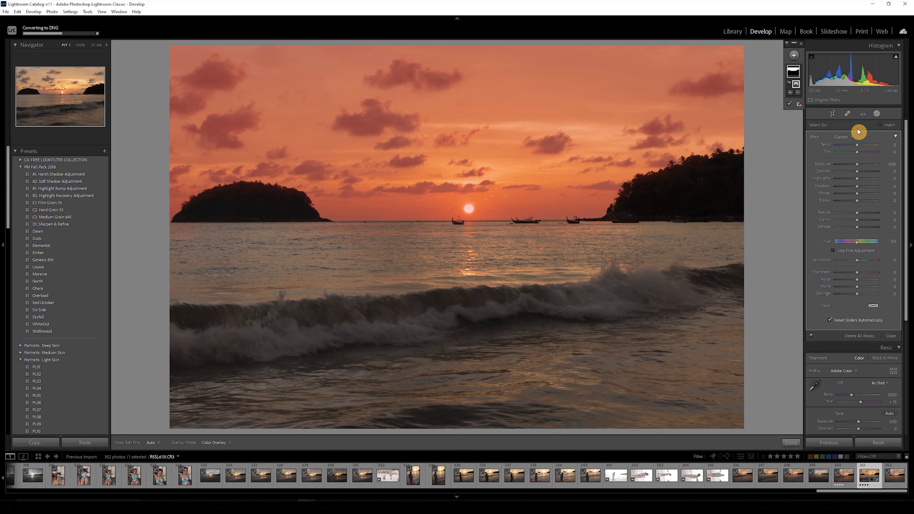
left_click(881, 126)
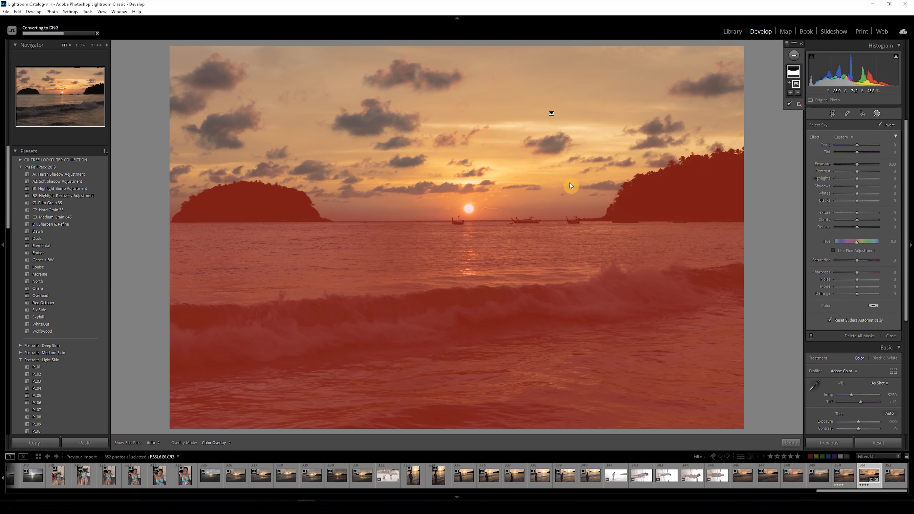
On the inverted sky mask, set Exposure to 1.00, Contrast 33, Highlights -34, Shadows 50, Whites -26 and Blacks 6
left_click_drag(857, 167, 863, 167)
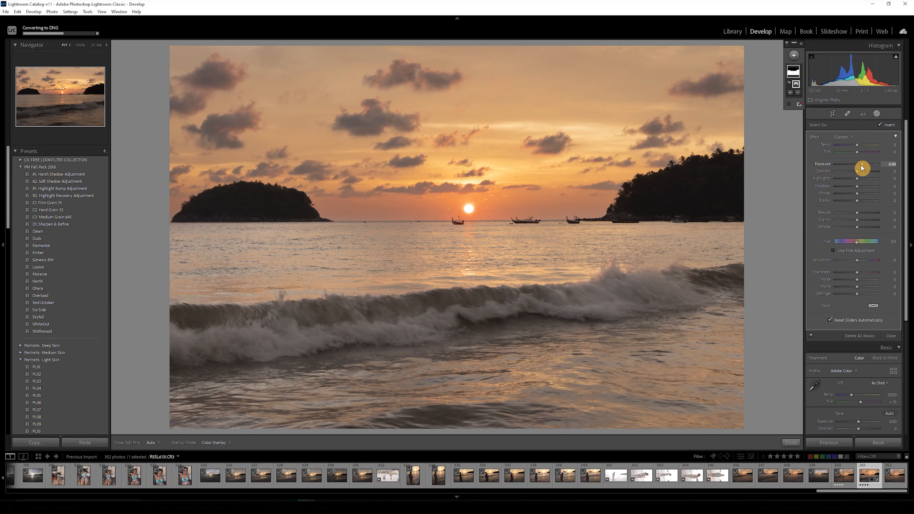
left_click_drag(862, 168, 861, 167)
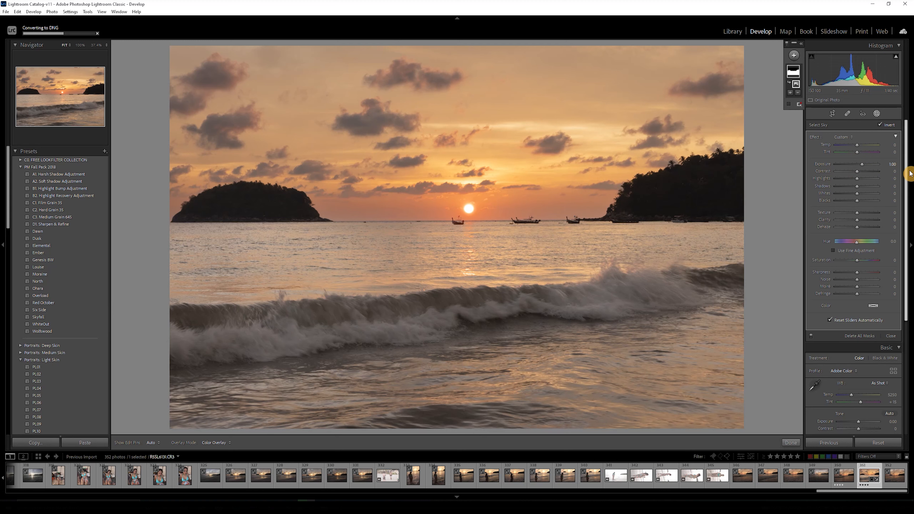
mouse_move(858, 175)
left_mouse_down()
mouse_move(880, 175)
mouse_move(850, 176)
mouse_move(868, 175)
left_mouse_up()
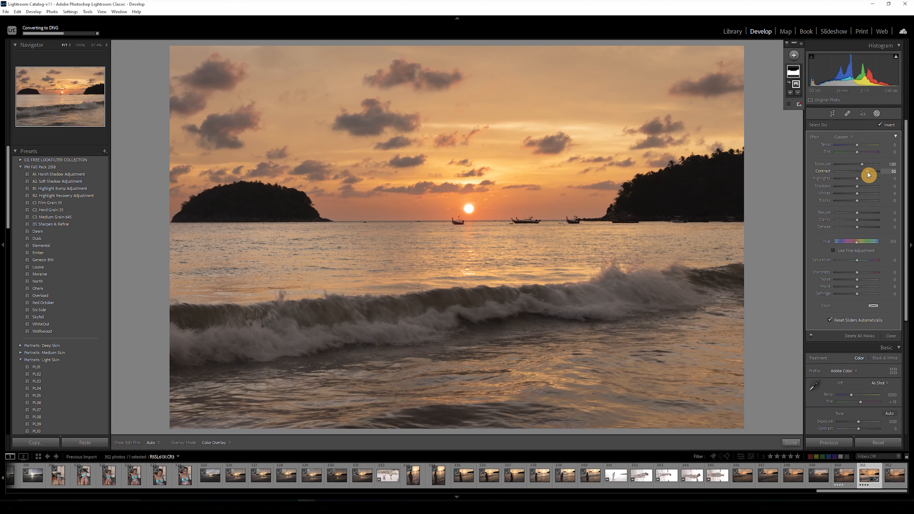
mouse_move(858, 175)
left_mouse_down()
mouse_move(849, 175)
mouse_move(865, 174)
left_mouse_up()
mouse_move(856, 182)
left_mouse_down()
mouse_move(886, 181)
mouse_move(833, 182)
mouse_move(890, 184)
mouse_move(840, 183)
mouse_move(866, 182)
mouse_move(856, 184)
left_mouse_up()
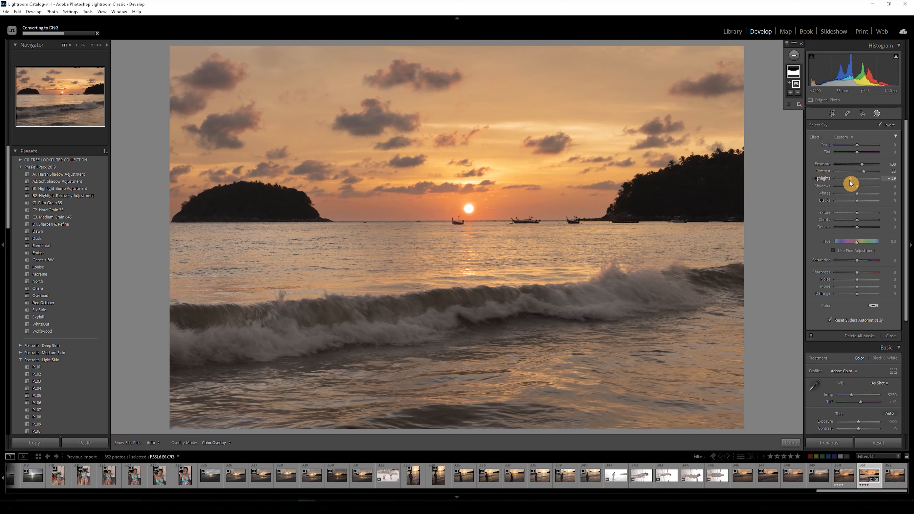
left_click_drag(857, 187, 870, 190)
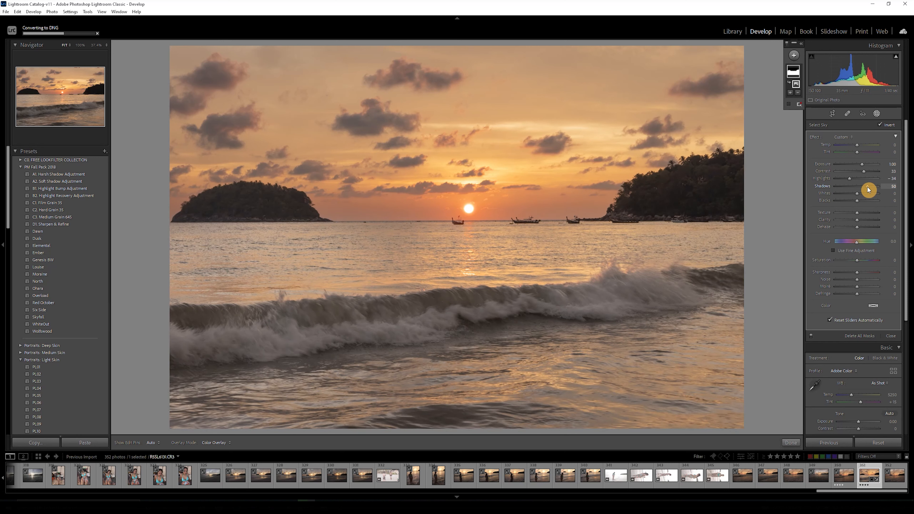
mouse_move(868, 190)
left_mouse_down()
mouse_move(857, 190)
mouse_move(867, 189)
left_mouse_up()
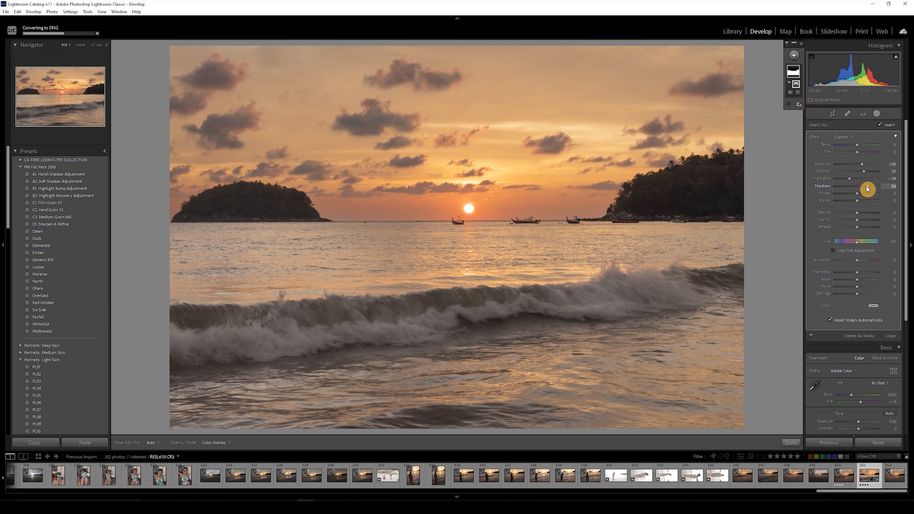
mouse_move(859, 196)
left_mouse_down()
mouse_move(879, 198)
mouse_move(856, 199)
left_mouse_up()
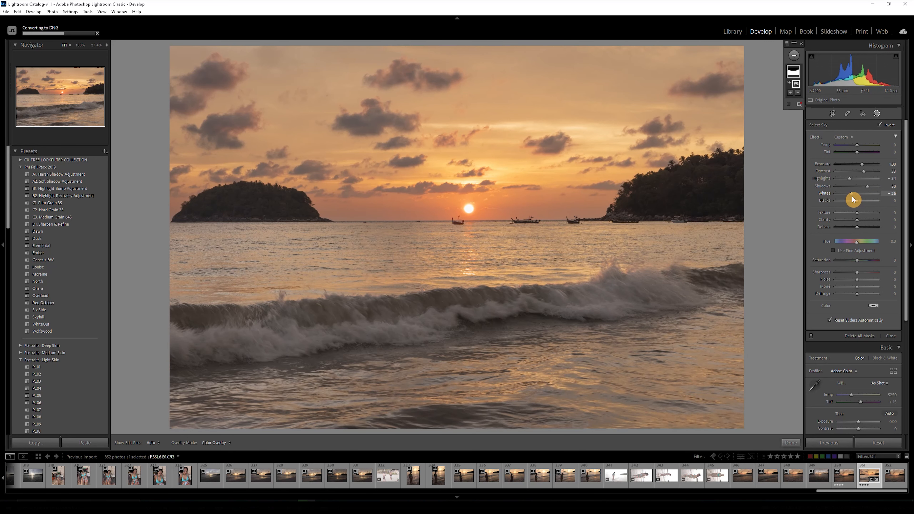
left_click_drag(851, 196, 860, 204)
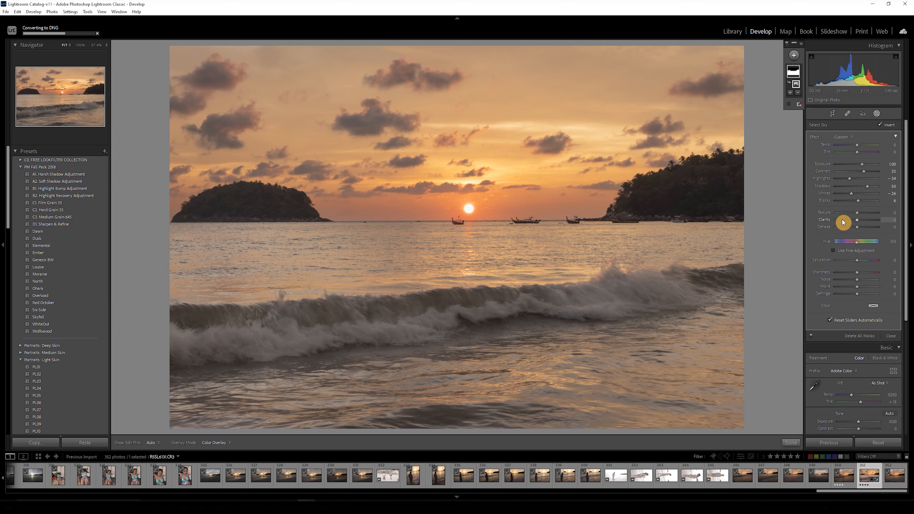
Set the sea and land mask's Texture to 13, Clarity to 23 and Dehaze to 18
mouse_move(857, 216)
left_mouse_down()
mouse_move(873, 216)
mouse_move(831, 215)
mouse_move(868, 213)
left_mouse_up()
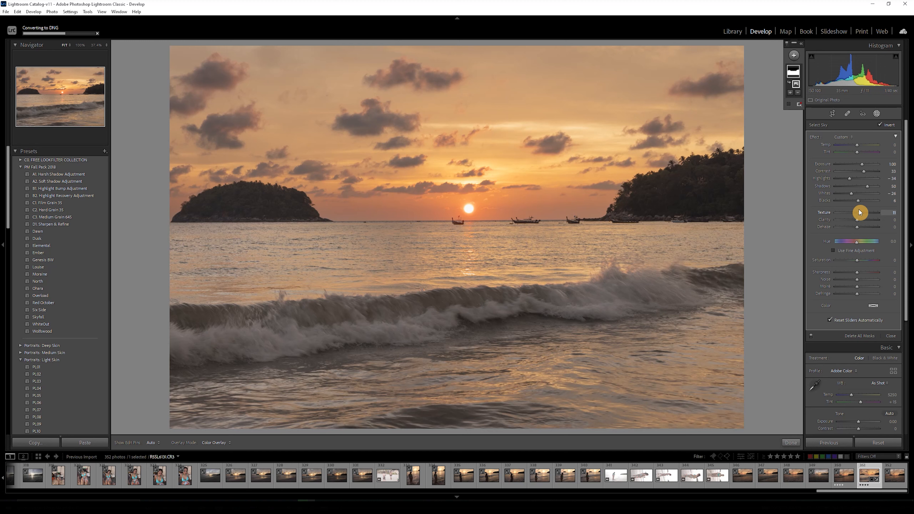
mouse_move(857, 220)
left_mouse_down()
mouse_move(870, 221)
mouse_move(852, 222)
mouse_move(860, 222)
left_mouse_up()
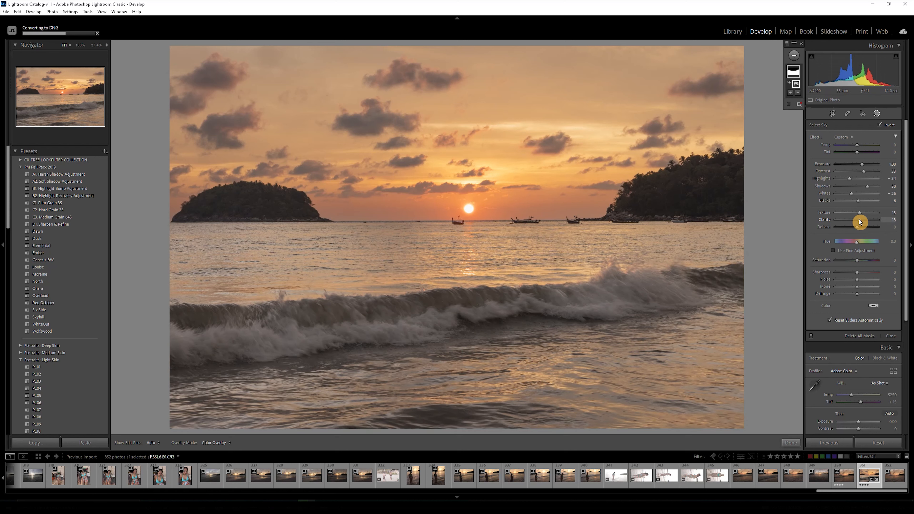
left_click_drag(858, 222, 864, 222)
mouse_move(870, 228)
left_mouse_down()
mouse_move(845, 229)
mouse_move(859, 229)
left_mouse_up()
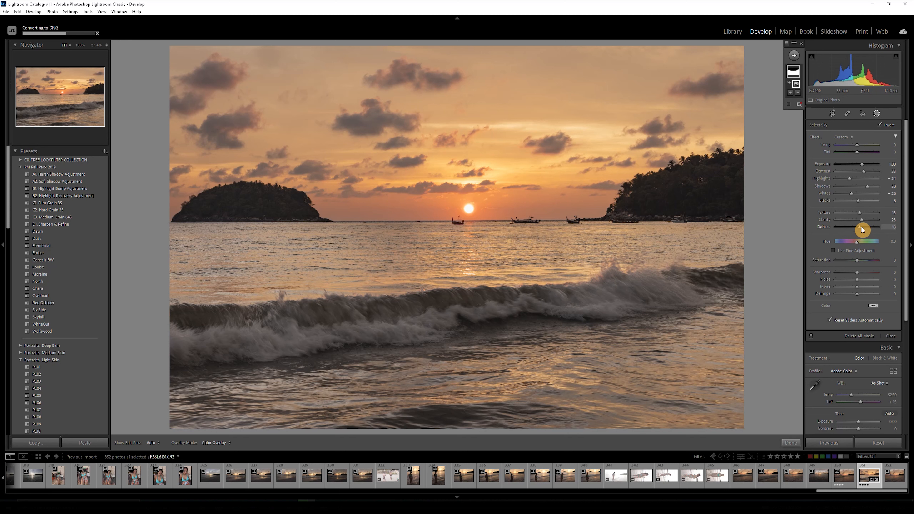
left_click_drag(860, 230, 862, 229)
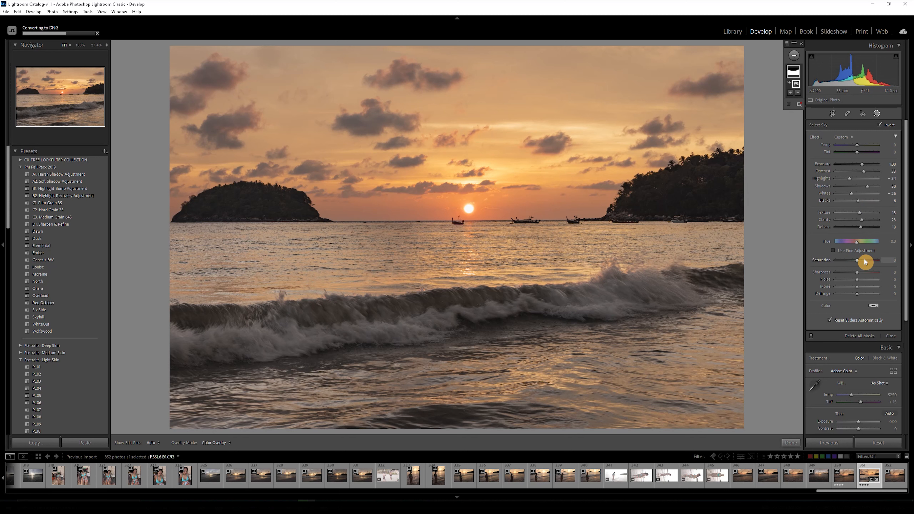
Set the sea and land mask's Saturation to 33 and Sharpness to 29, and finish masking
mouse_move(857, 260)
left_mouse_down()
mouse_move(882, 264)
mouse_move(843, 262)
mouse_move(864, 262)
left_mouse_up()
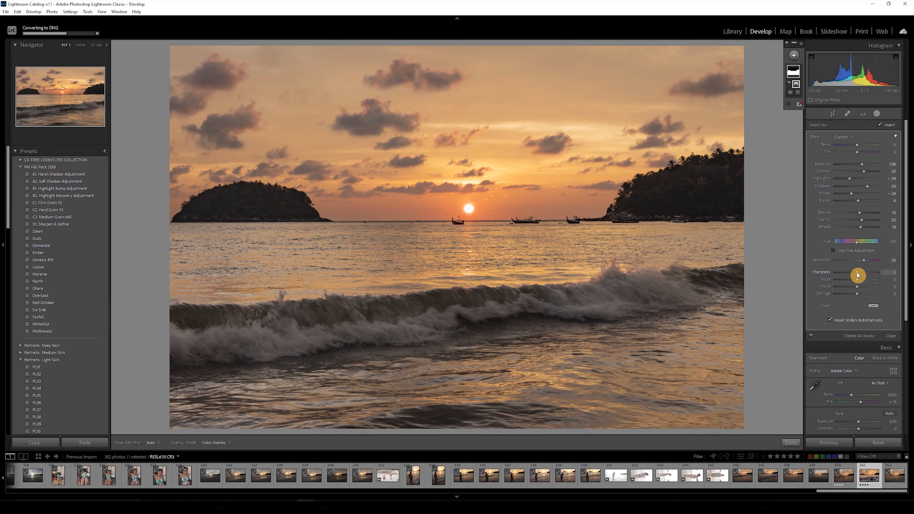
mouse_move(857, 274)
left_mouse_down()
mouse_move(833, 275)
mouse_move(842, 276)
left_mouse_up()
left_click_drag(843, 276, 864, 275)
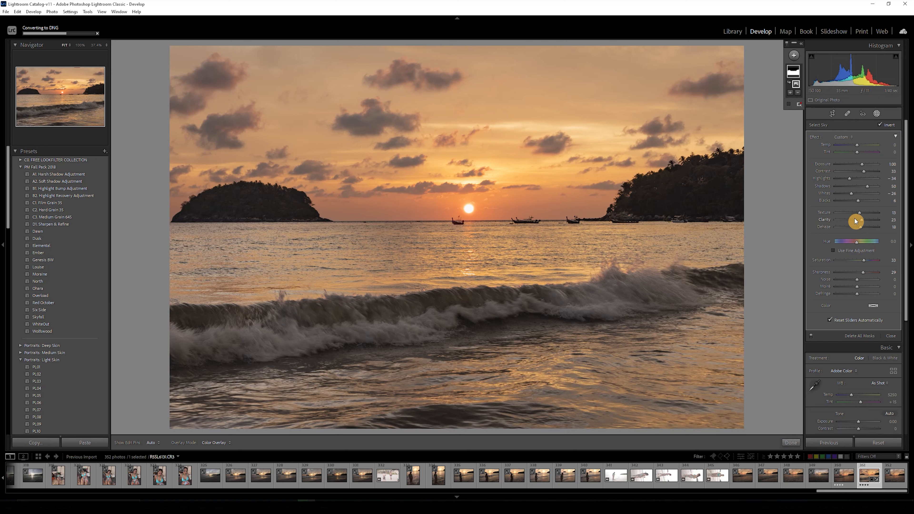
left_click(790, 442)
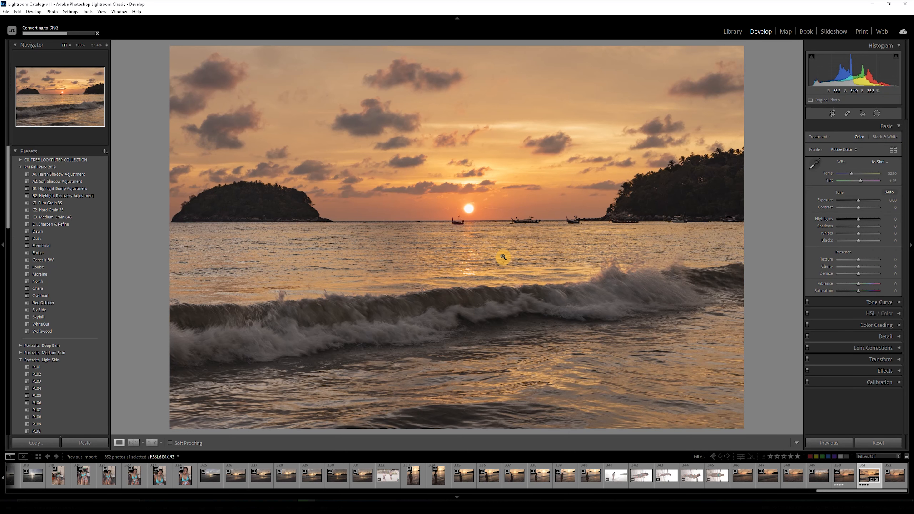
Compare the before and after versions of the photo several times, returning to the edited version
key("backslash")
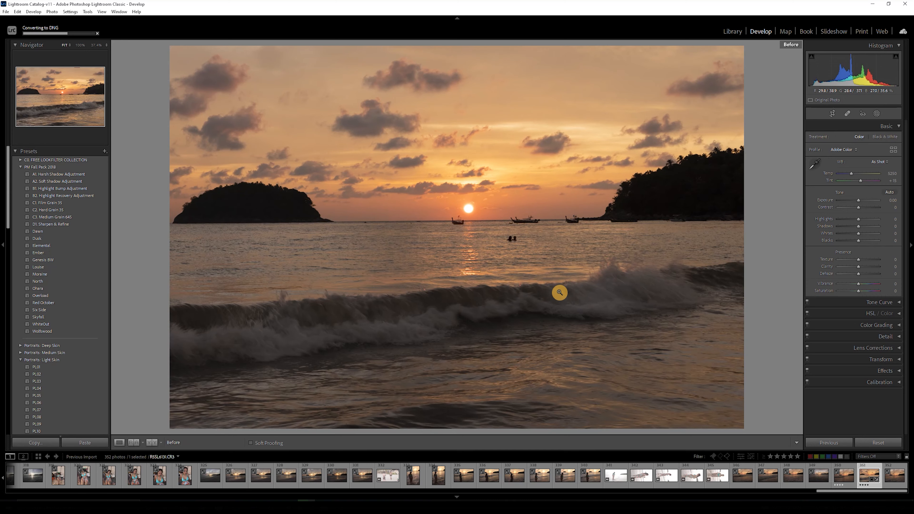
key("backslash")
key("backslash")
key("backslash")
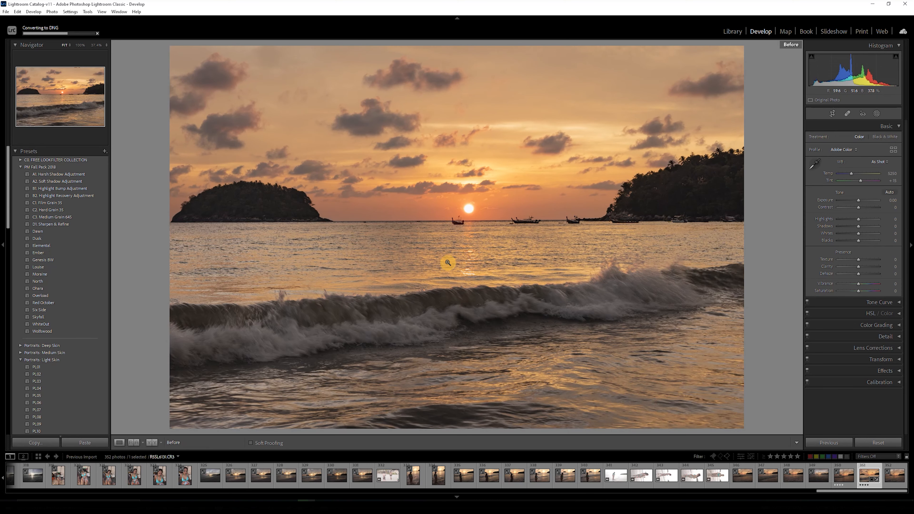
key("backslash")
key("backslash")
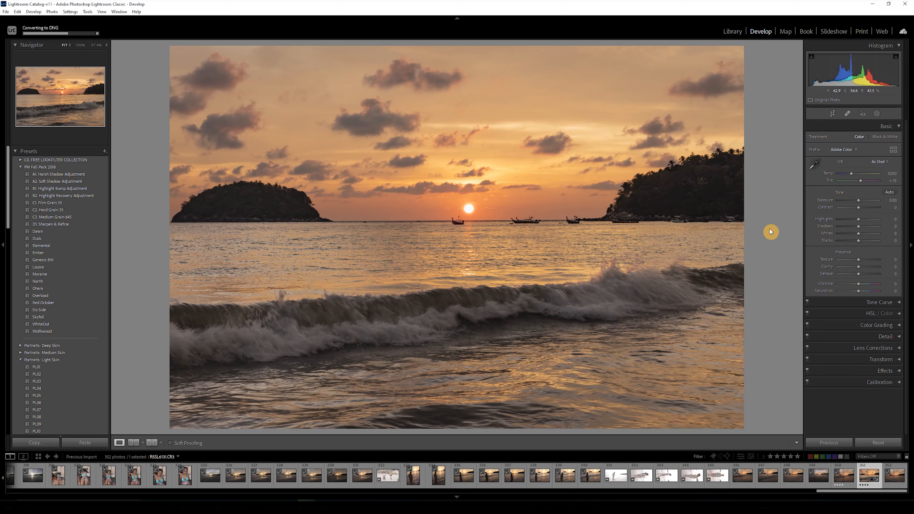
Add a second Select Sky mask and give the sky darker tones, stronger contrast and richer saturation, and finish masking
left_click(876, 113)
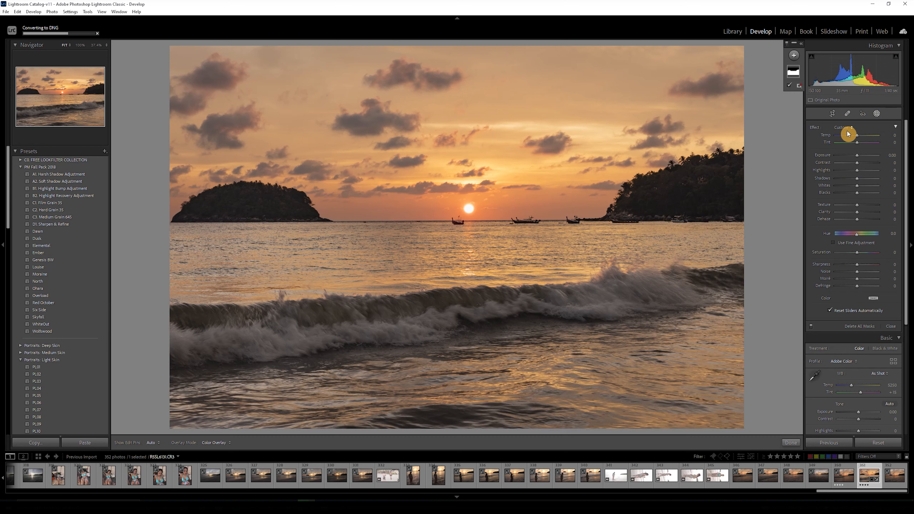
left_click(794, 55)
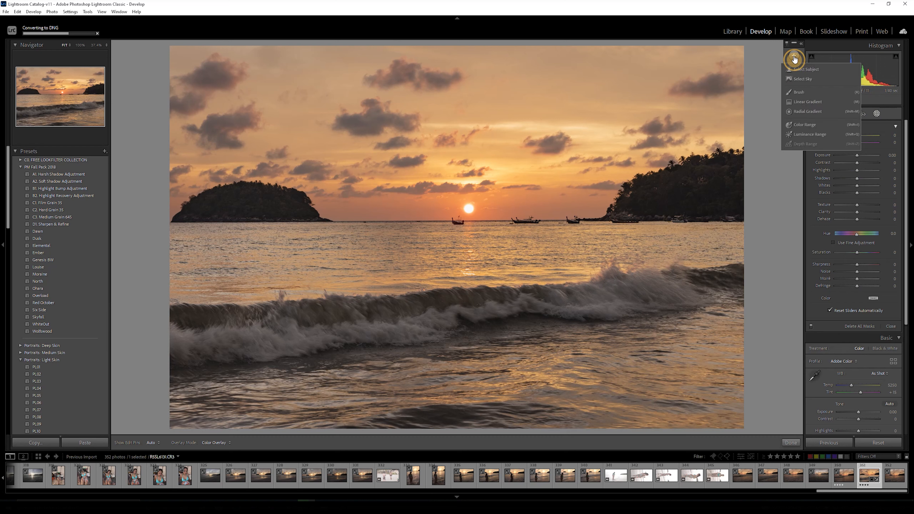
left_click(806, 78)
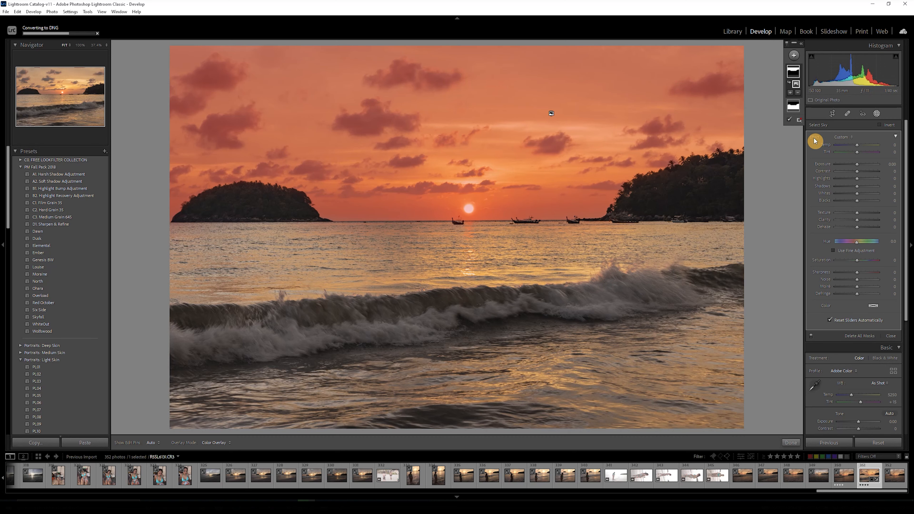
mouse_move(857, 165)
left_mouse_down()
mouse_move(871, 170)
mouse_move(856, 167)
mouse_move(863, 173)
left_mouse_up()
mouse_move(858, 179)
left_mouse_down()
mouse_move(869, 182)
mouse_move(855, 182)
left_mouse_up()
left_click_drag(857, 187, 864, 227)
mouse_move(857, 261)
left_mouse_down()
mouse_move(882, 261)
mouse_move(860, 259)
left_mouse_up()
left_click(891, 336)
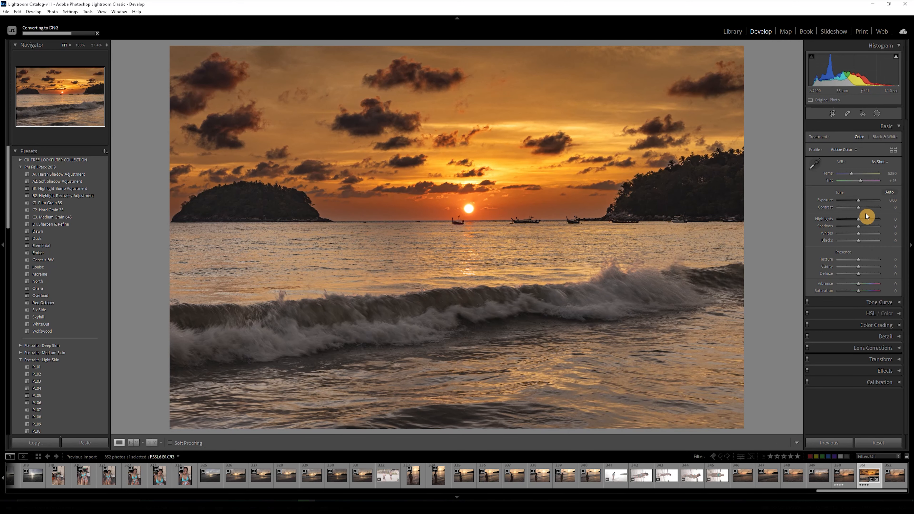
Open the Tone Curve, adjust a shadow point and a highlight point, and compare the photo with the curve off and on
left_click(879, 303)
left_click_drag(835, 212, 835, 210)
left_click_drag(871, 175, 871, 176)
left_click(807, 137)
left_click(808, 137)
Refine the Tone Curve's shadow and highlight points for a deeper, more contrasty image, checking the effect by toggling the curve
left_click_drag(835, 210, 834, 214)
left_click_drag(871, 176, 872, 173)
left_click_drag(834, 212, 834, 213)
left_click_drag(872, 173, 873, 172)
left_click(807, 138)
left_click(807, 137)
left_click(853, 248)
left_click(853, 258)
left_click_drag(834, 211, 834, 214)
mouse_move(871, 175)
left_mouse_down()
mouse_move(861, 187)
mouse_move(901, 206)
mouse_move(838, 165)
mouse_move(858, 187)
left_mouse_up()
Collapse the Tone Curve, look briefly at the HSL / Color adjustments, and leave every adjustment section collapsed
left_click(898, 137)
left_click(899, 149)
left_click(837, 180)
left_click(870, 160)
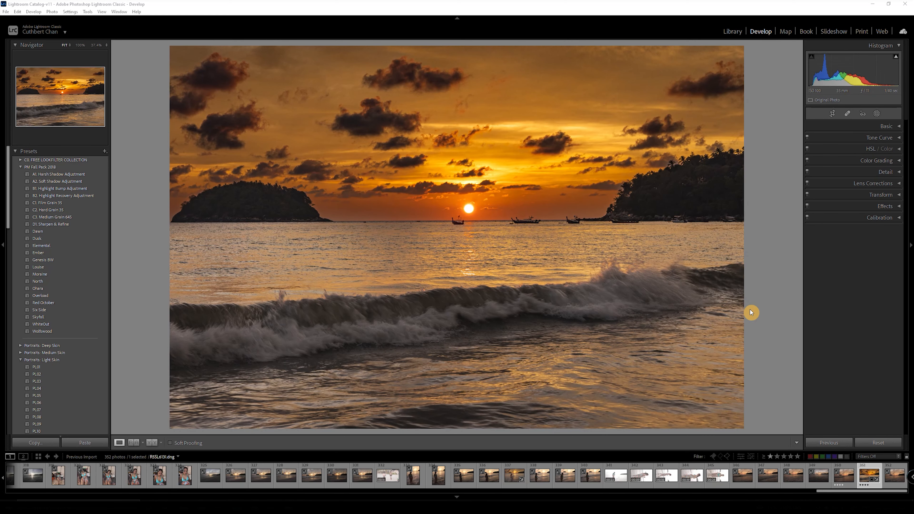
Open the export settings for the edited sunset photo and review them from the export location through post-processing
right_click(867, 476)
mouse_move(853, 440)
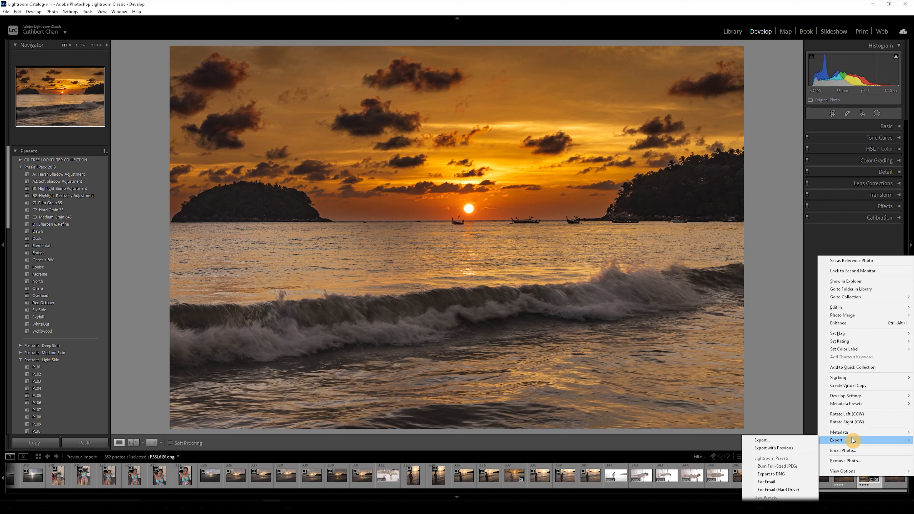
left_click(799, 440)
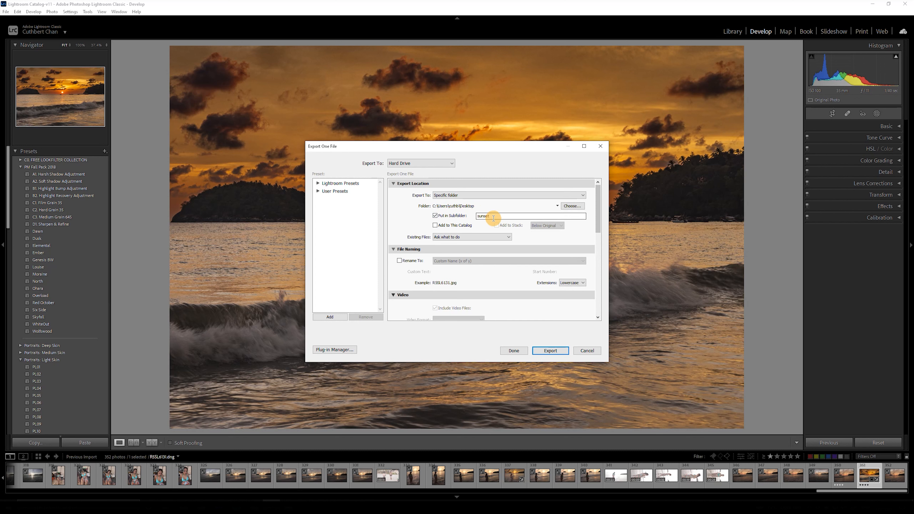
scroll(508, 220, "down", 5)
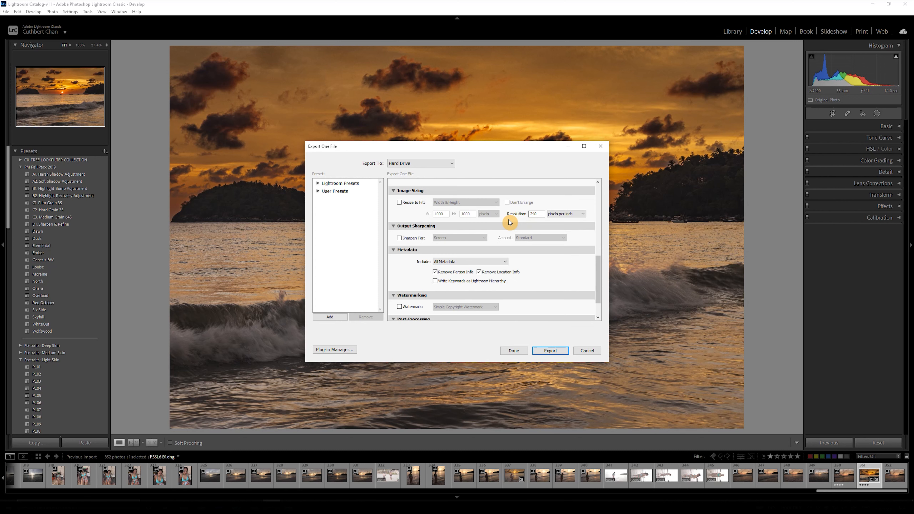
scroll(450, 220, "up", 4)
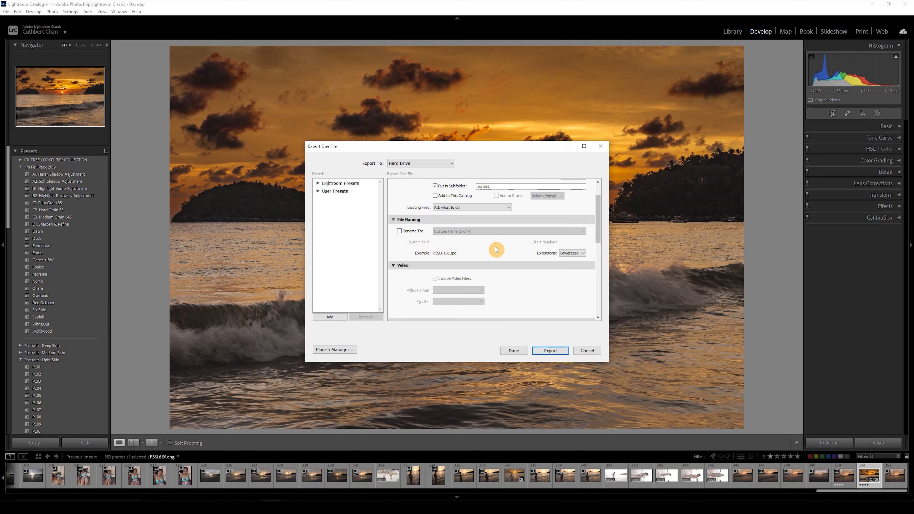
scroll(495, 247, "down", 3)
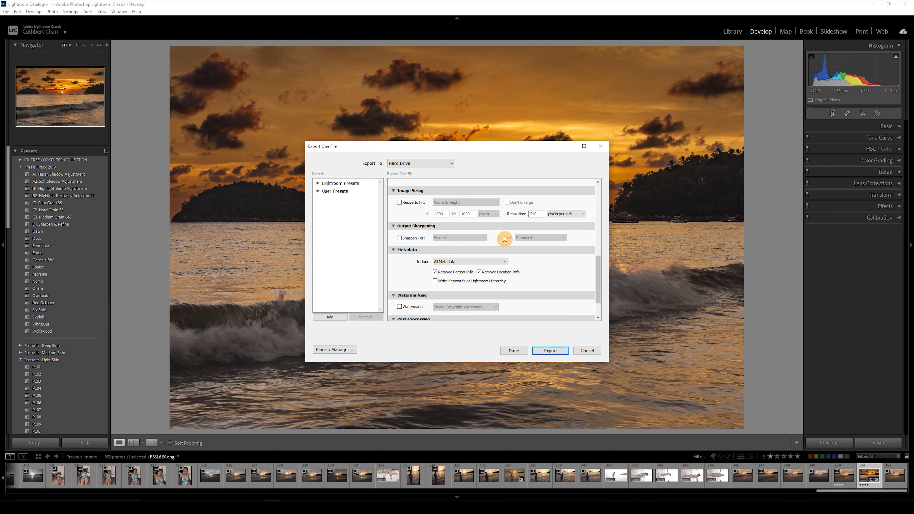
scroll(531, 264, "down", 1)
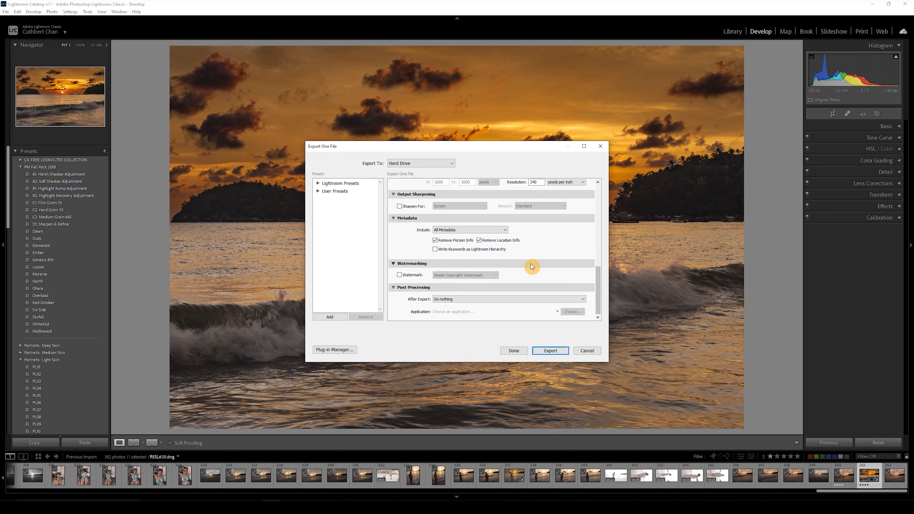